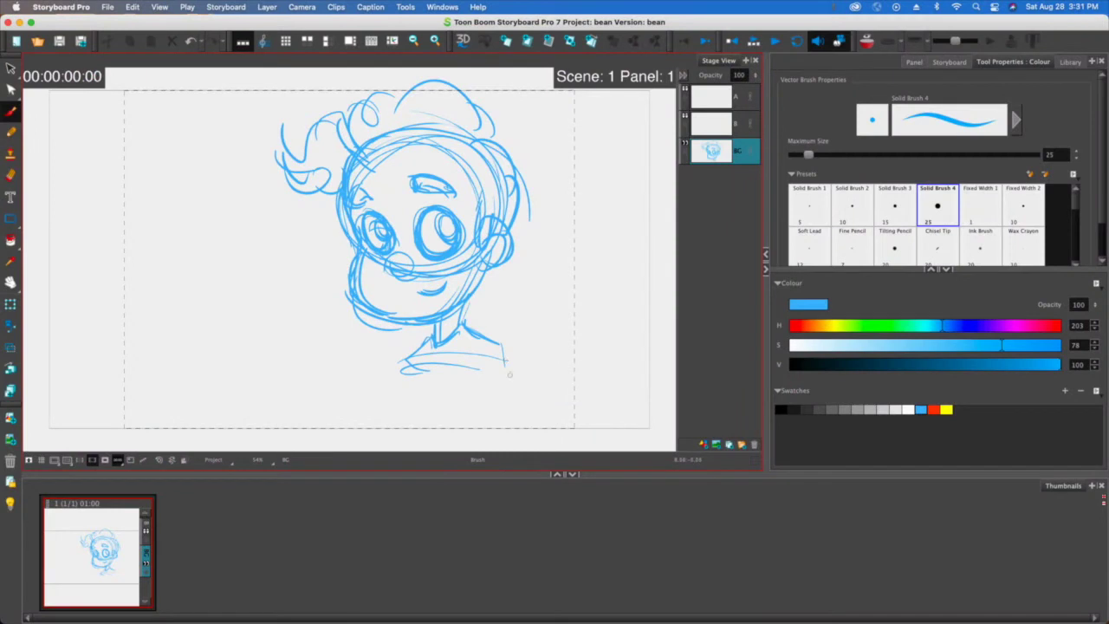
- Sketch the character's sleeves, arms and shirt collar below the head with the blue brush
left_click_drag(502, 345, 520, 395)
left_click_drag(498, 345, 494, 404)
left_click_drag(409, 367, 396, 403)
mouse_move(406, 360)
left_mouse_down()
mouse_move(394, 405)
mouse_move(392, 388)
left_mouse_up()
left_click_drag(401, 371, 388, 407)
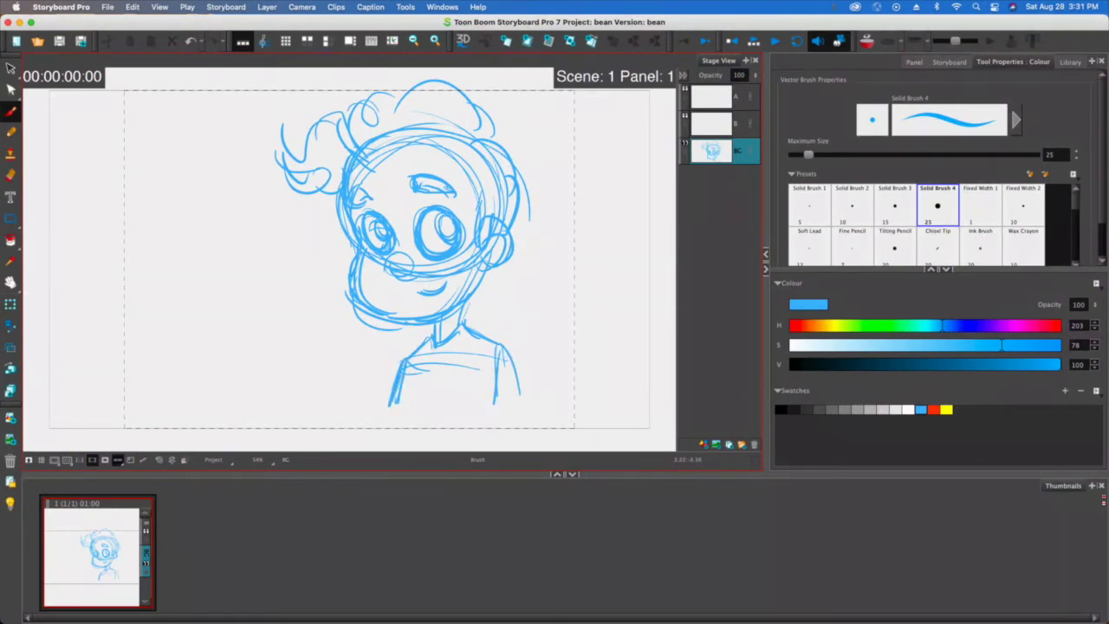
mouse_move(465, 331)
left_mouse_down()
mouse_move(442, 357)
mouse_move(423, 359)
mouse_move(434, 358)
left_mouse_up()
left_click_drag(431, 361, 463, 338)
mouse_move(468, 300)
left_mouse_down()
mouse_move(454, 330)
mouse_move(523, 416)
mouse_move(491, 430)
left_mouse_up()
left_click_drag(414, 364, 402, 415)
- Refine the blue head sketch with extra strokes on the hair tuft, hairline, ear and jaw
mouse_move(310, 190)
left_mouse_down()
mouse_move(270, 161)
mouse_move(304, 128)
left_mouse_up()
mouse_move(388, 166)
left_mouse_down()
mouse_move(372, 160)
mouse_move(440, 146)
mouse_move(481, 168)
mouse_move(490, 274)
left_mouse_up()
mouse_move(520, 258)
left_mouse_down()
mouse_move(491, 273)
mouse_move(481, 265)
mouse_move(494, 259)
left_mouse_up()
mouse_move(506, 249)
left_mouse_down()
mouse_move(495, 262)
mouse_move(503, 253)
mouse_move(525, 274)
mouse_move(442, 317)
left_mouse_up()
left_click_drag(350, 278, 356, 294)
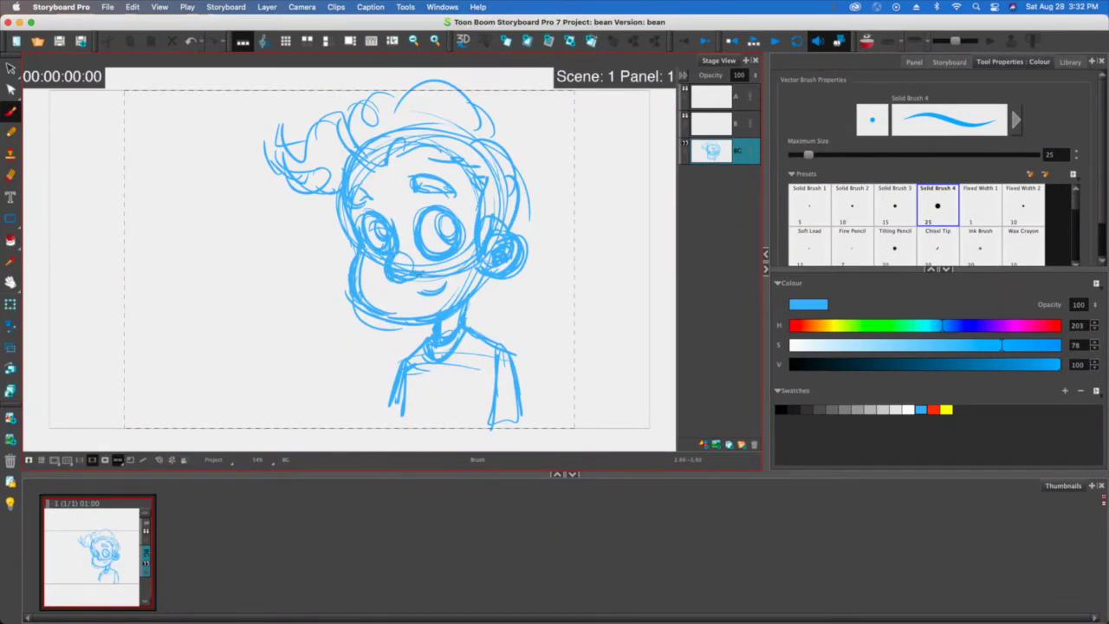
- Lower the opacity of the BG layer to fade the blue sketch
left_click(755, 77)
left_click(756, 78)
scroll(756, 80, "down", 10)
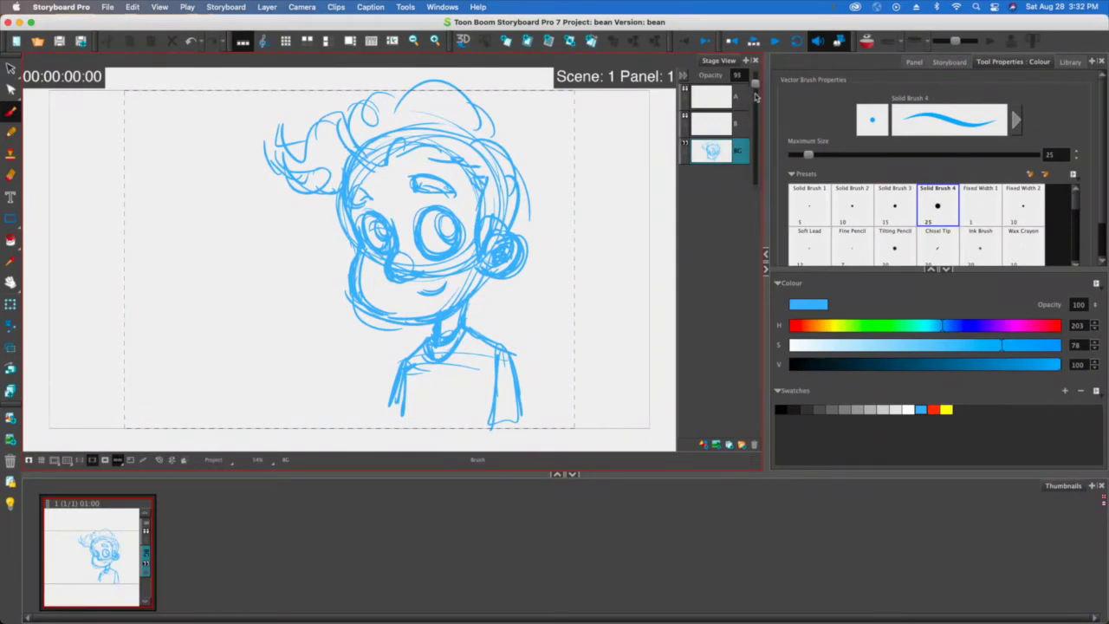
- On layer B, ink the face outline, nose, smile, jaw and ear in dark grey over the blue sketch
left_click(727, 130)
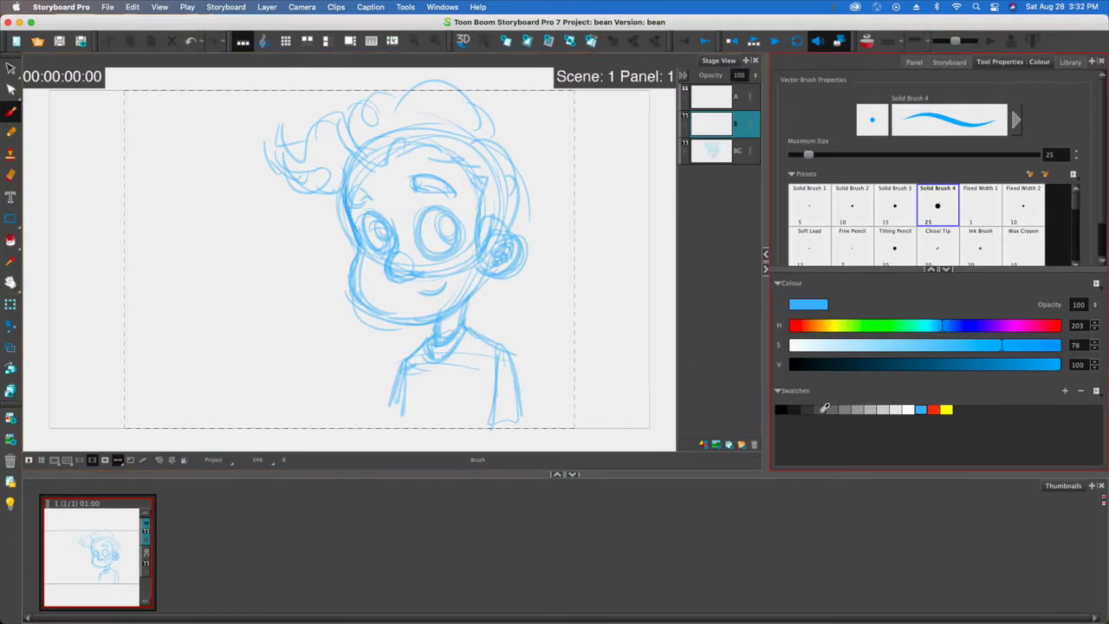
left_click(820, 410)
left_click_drag(347, 193, 356, 240)
mouse_move(346, 193)
left_mouse_down()
mouse_move(360, 292)
mouse_move(367, 307)
mouse_move(398, 317)
left_mouse_up()
left_click_drag(392, 254, 390, 276)
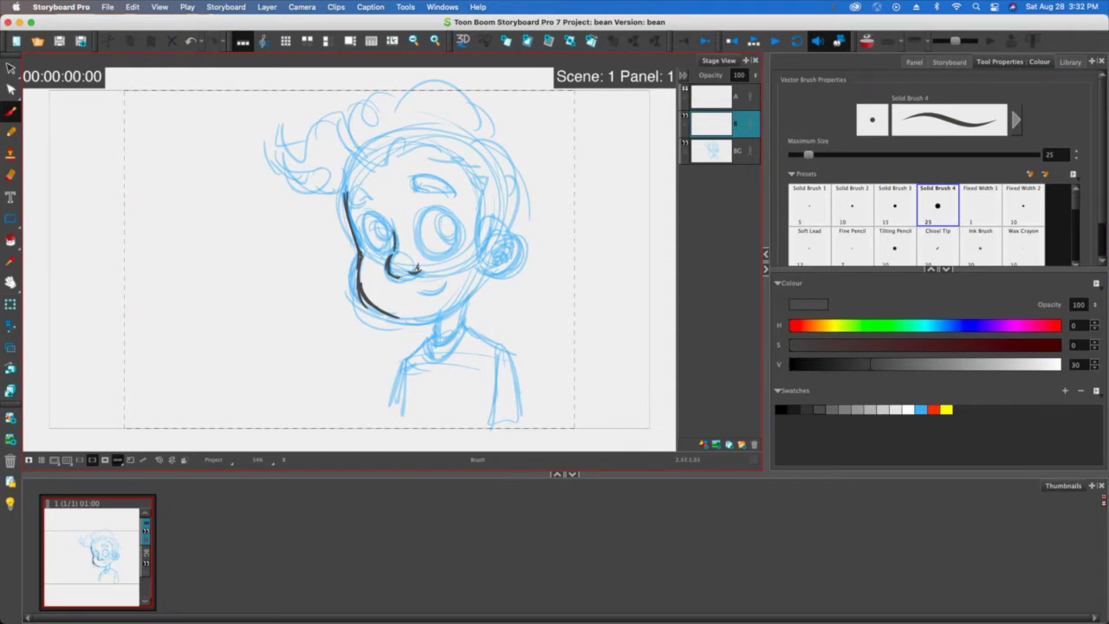
left_click_drag(386, 213, 397, 251)
left_click_drag(422, 292, 444, 284)
mouse_move(487, 267)
left_mouse_down()
mouse_move(442, 311)
mouse_move(409, 323)
left_mouse_up()
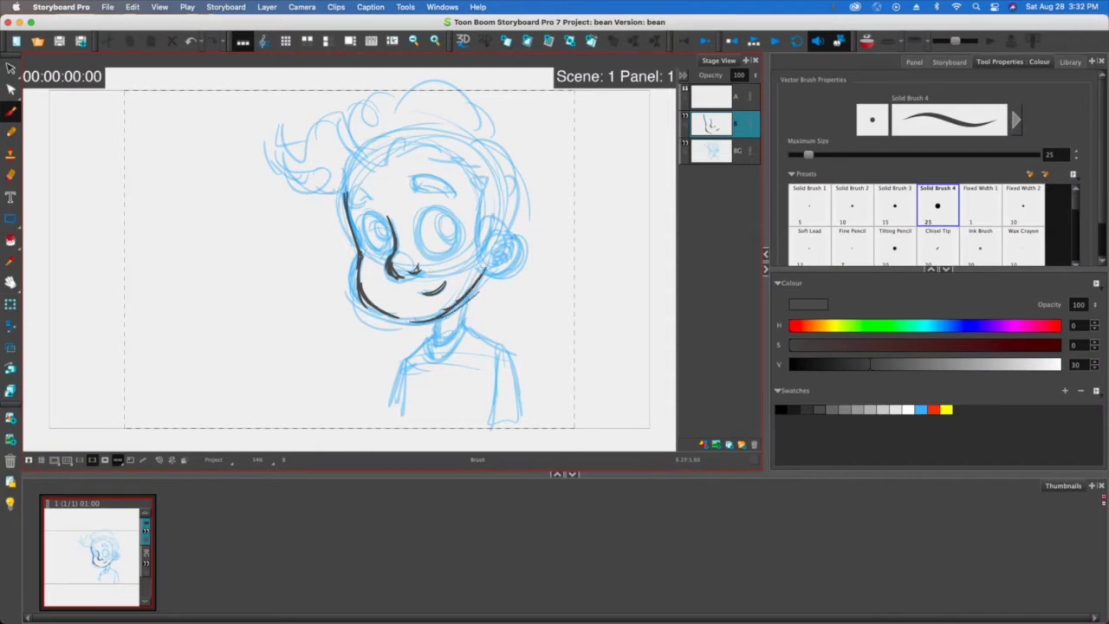
mouse_move(489, 246)
left_mouse_down()
mouse_move(521, 249)
mouse_move(499, 275)
left_mouse_up()
mouse_move(515, 233)
left_mouse_down()
mouse_move(498, 277)
mouse_move(510, 245)
mouse_move(511, 267)
mouse_move(480, 281)
mouse_move(500, 279)
mouse_move(486, 249)
left_mouse_up()
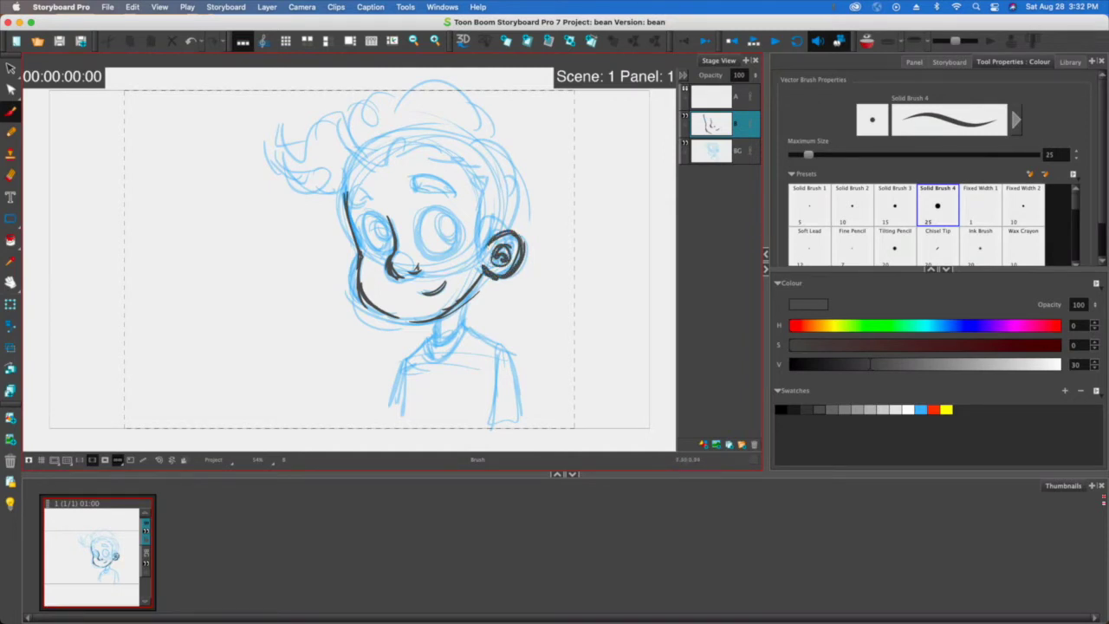
- Reduce layer B's opacity to about half
left_click(755, 76)
left_click_drag(752, 90, 760, 128)
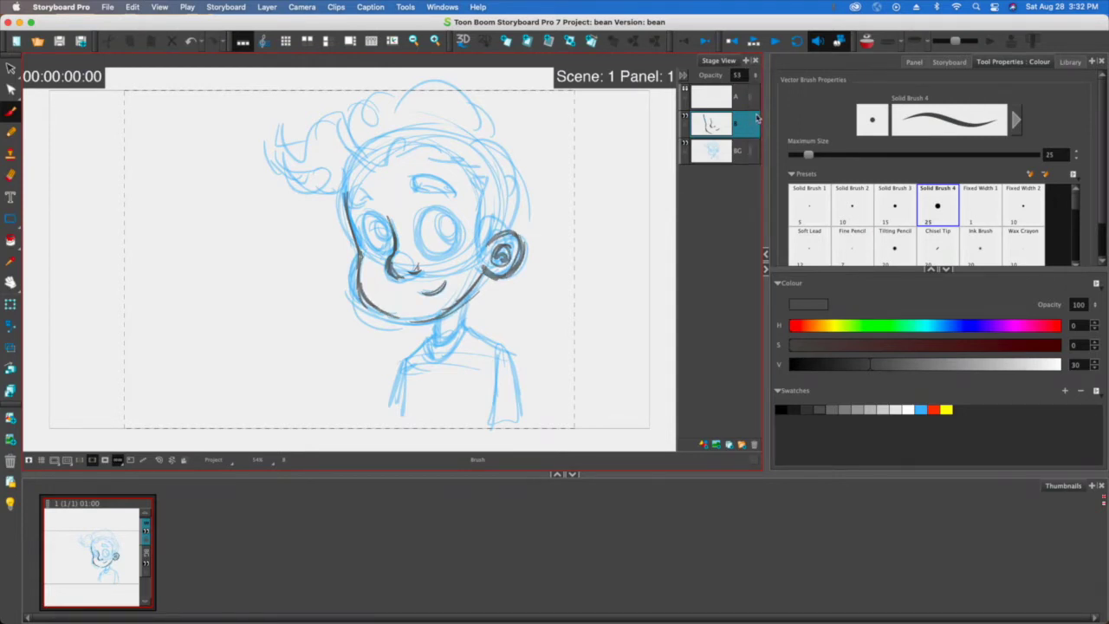
- On layer A, draw a dark grey rectangle over the character's larger eye
left_click(708, 96)
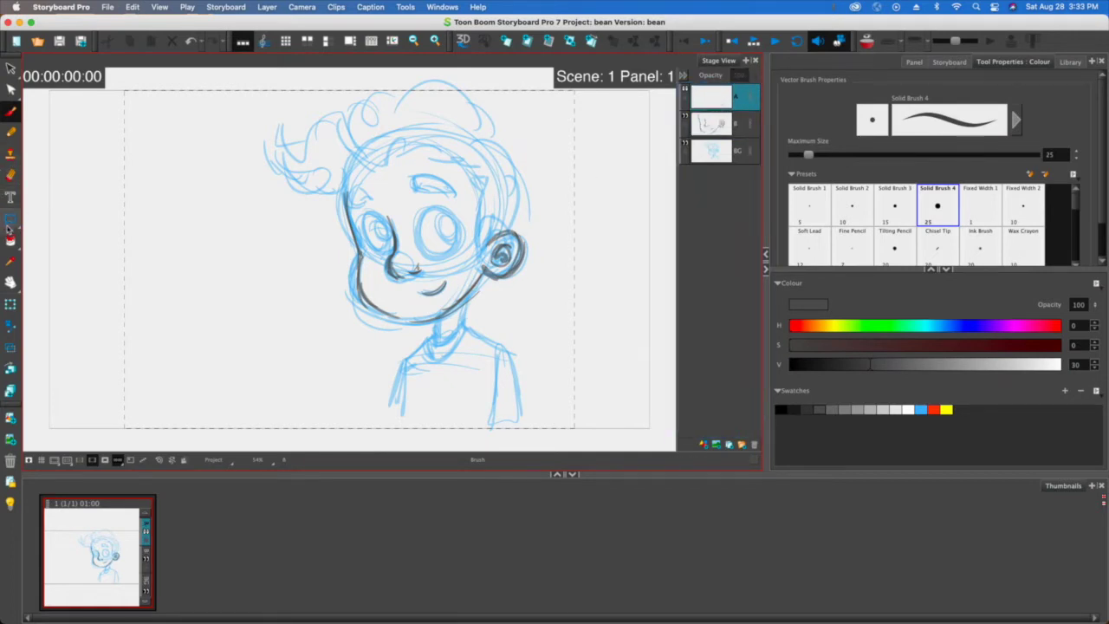
left_click(11, 223)
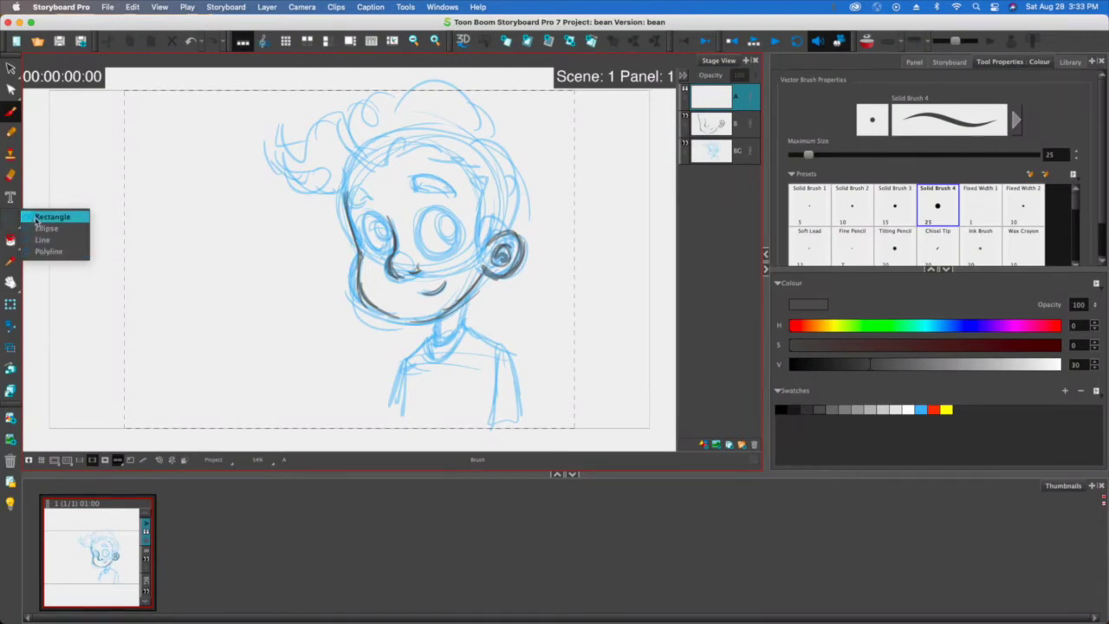
left_click(48, 216)
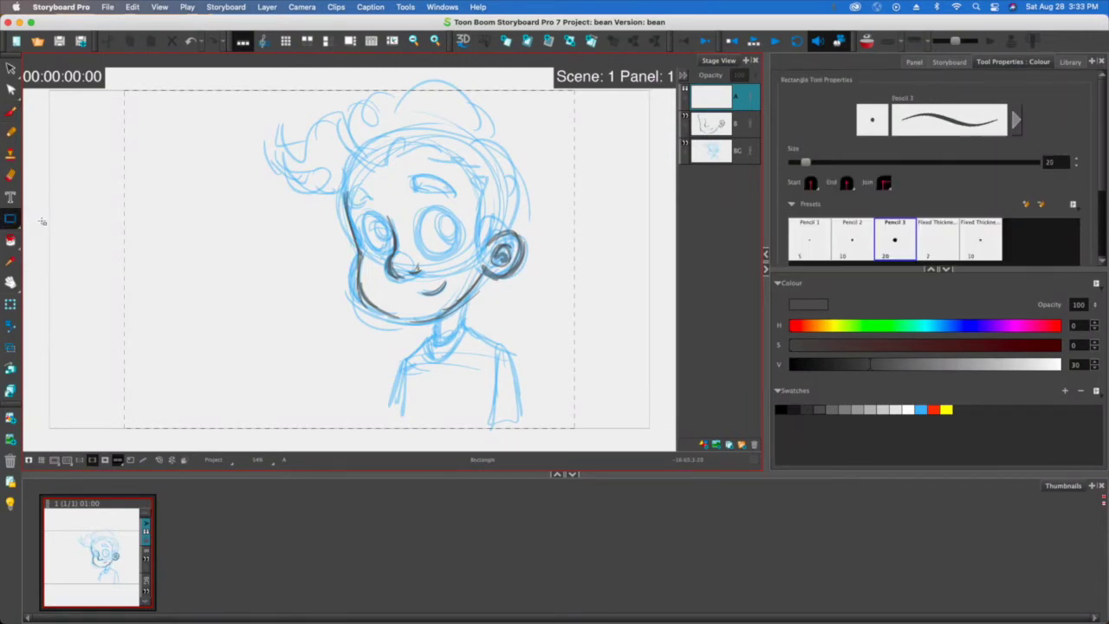
left_click_drag(417, 210, 461, 255)
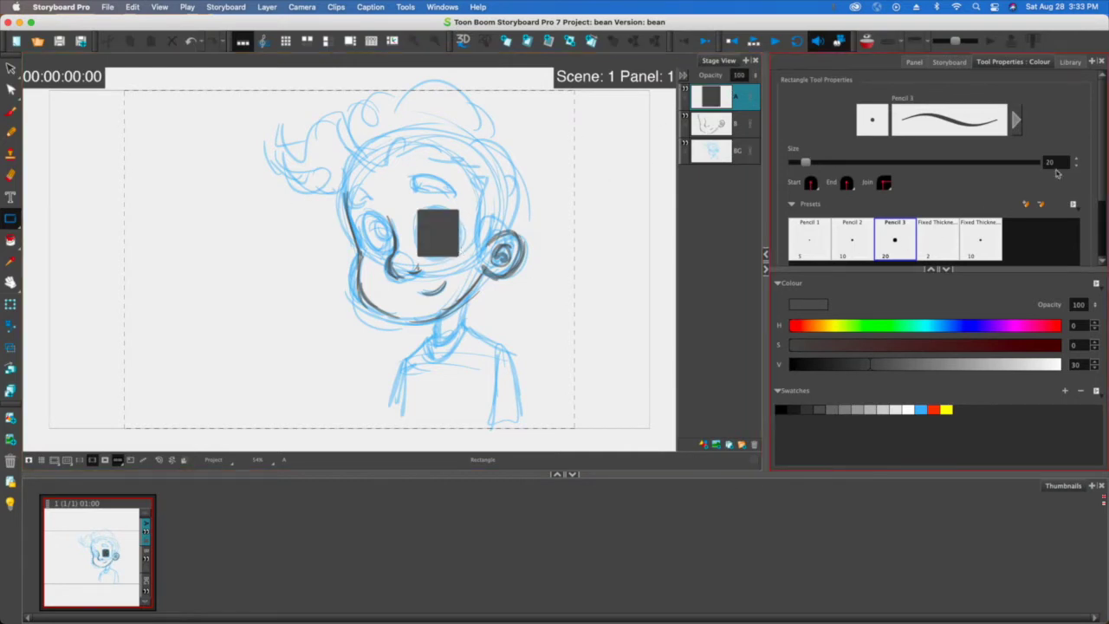
- Delete the fill inside the eye rectangle, keeping only its outline
scroll(1104, 184, "down", 2)
scroll(1103, 185, "down", 3)
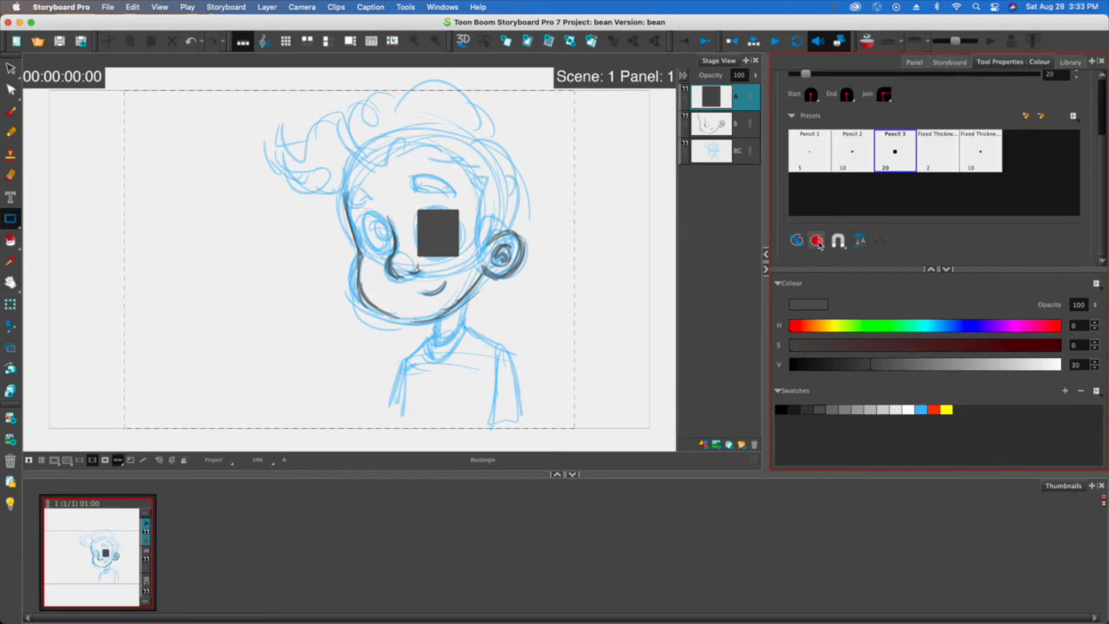
left_click(10, 67)
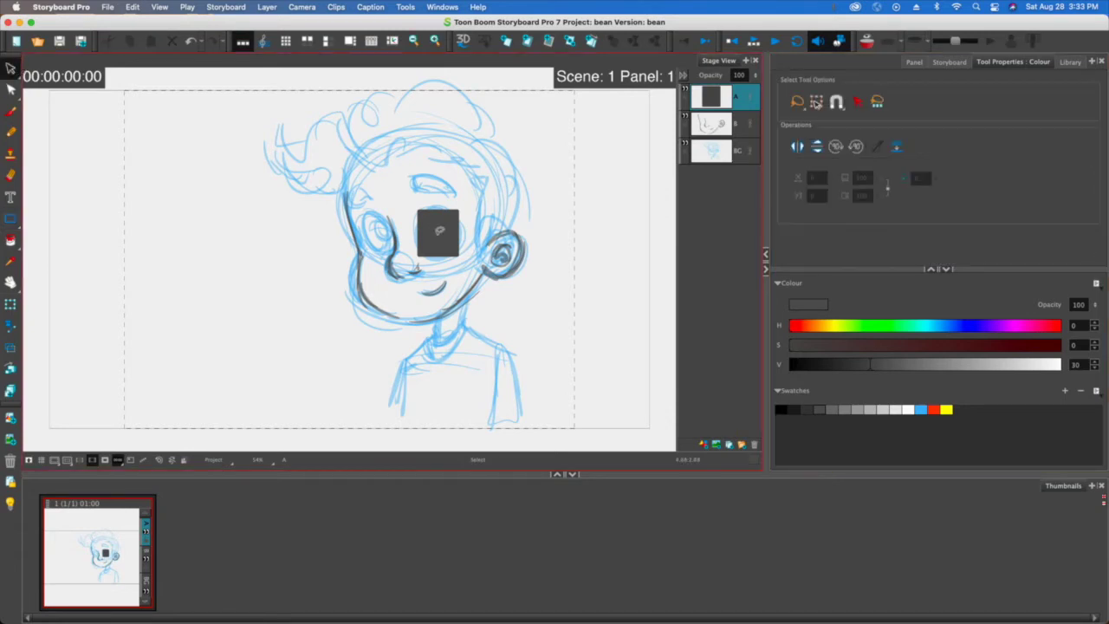
left_click(440, 232)
key("Delete")
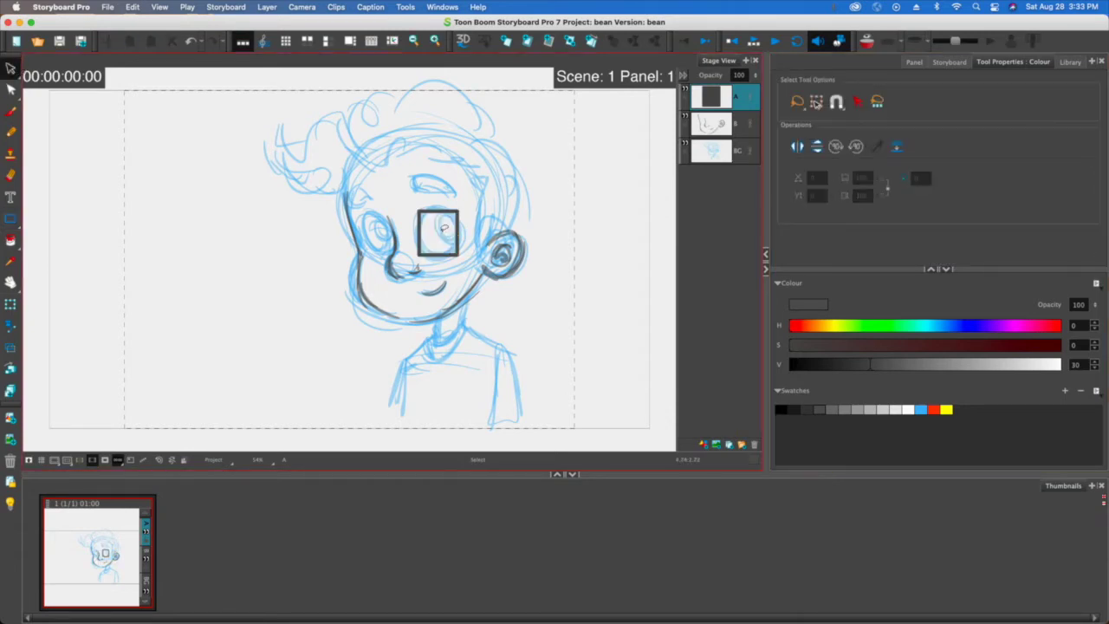
- Move the rectangle's four corner points with the Contour Editor to fit the sketched eye
scroll(444, 228, "down", 5)
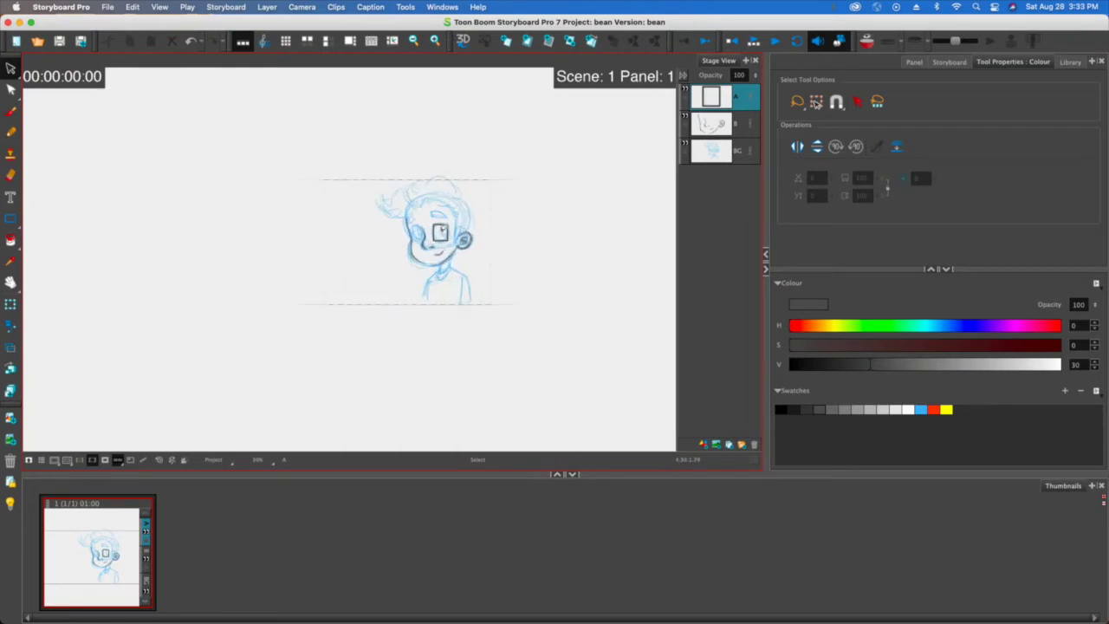
scroll(445, 227, "up", 10)
scroll(444, 227, "up", 2)
scroll(444, 227, "down", 2)
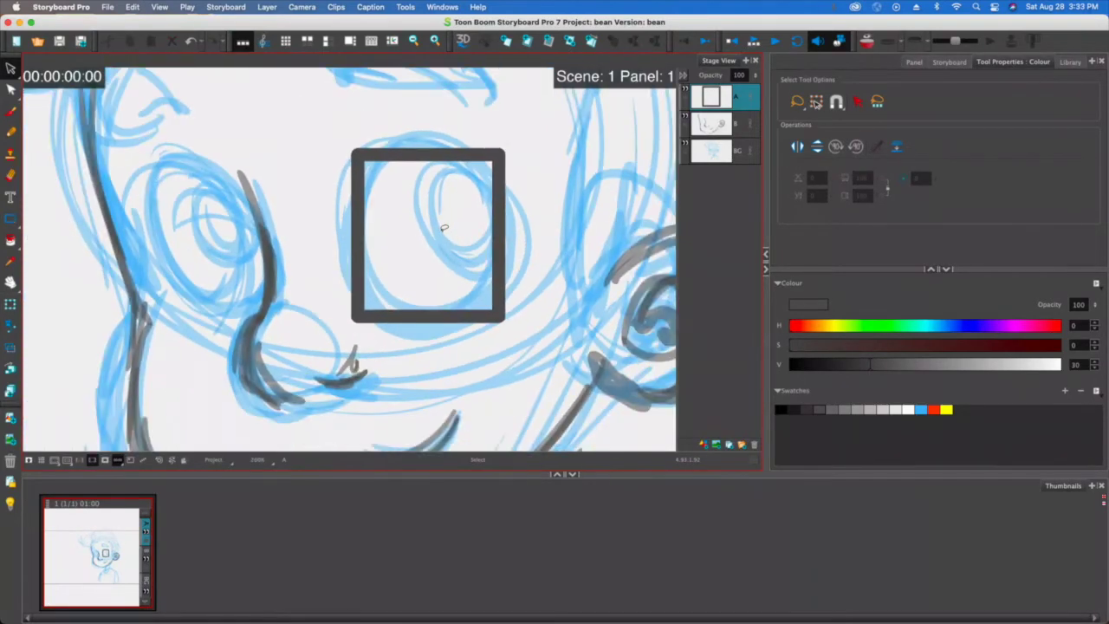
key("2")
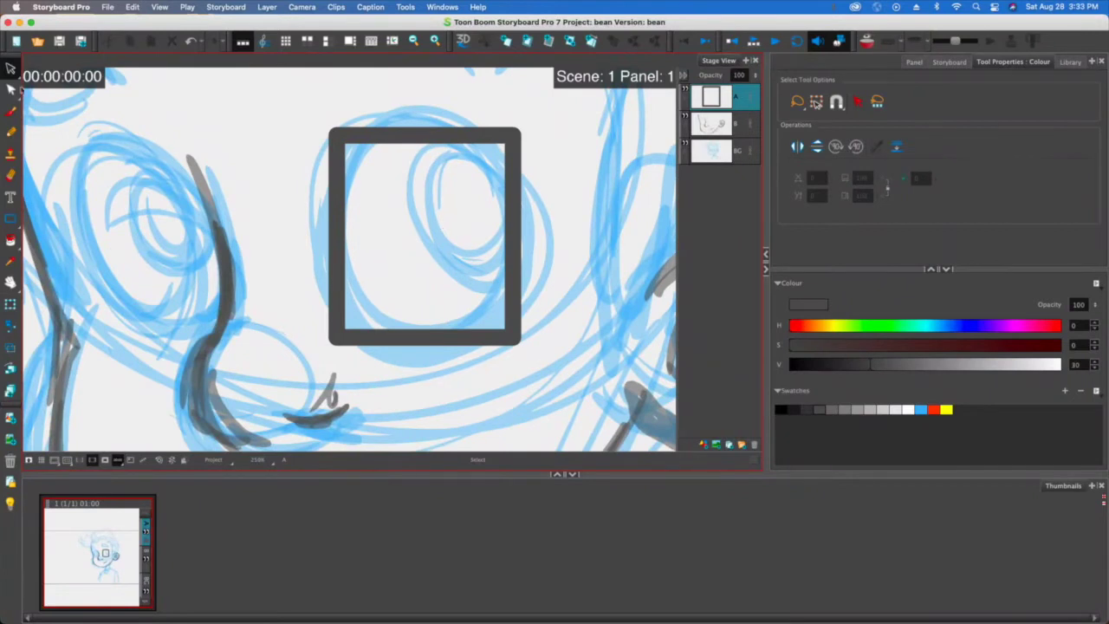
key("alt+q")
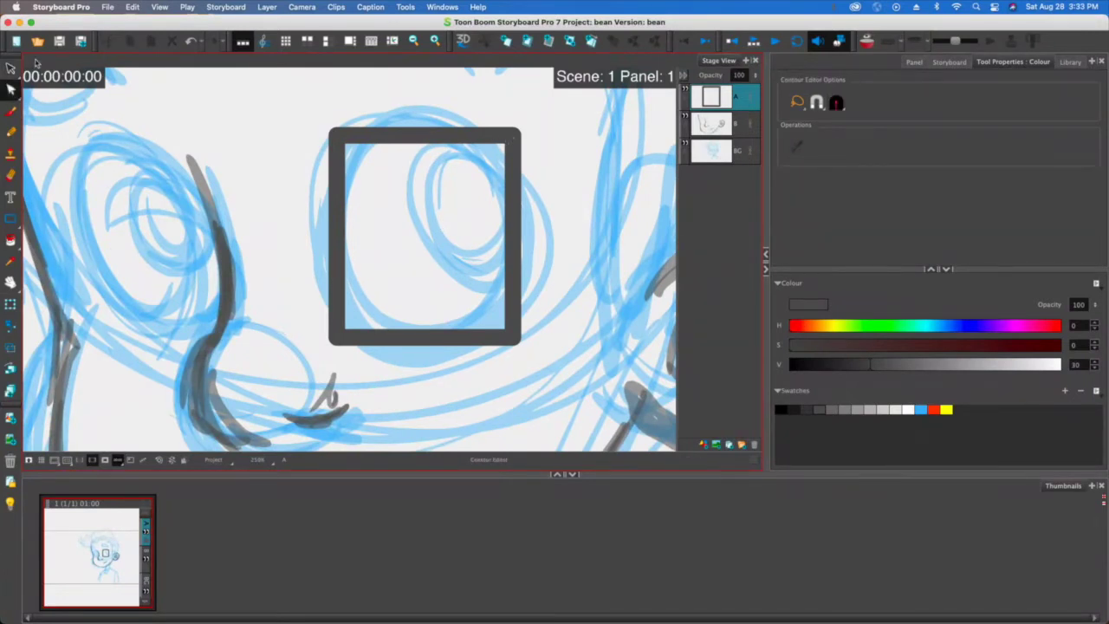
left_click(513, 139)
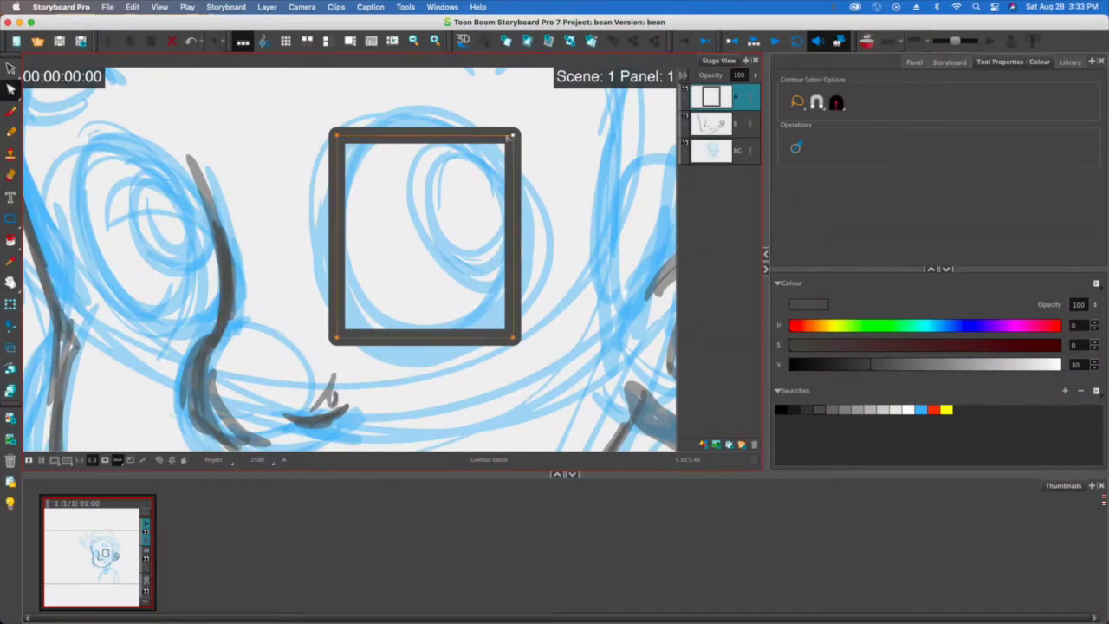
left_click_drag(514, 136, 513, 166)
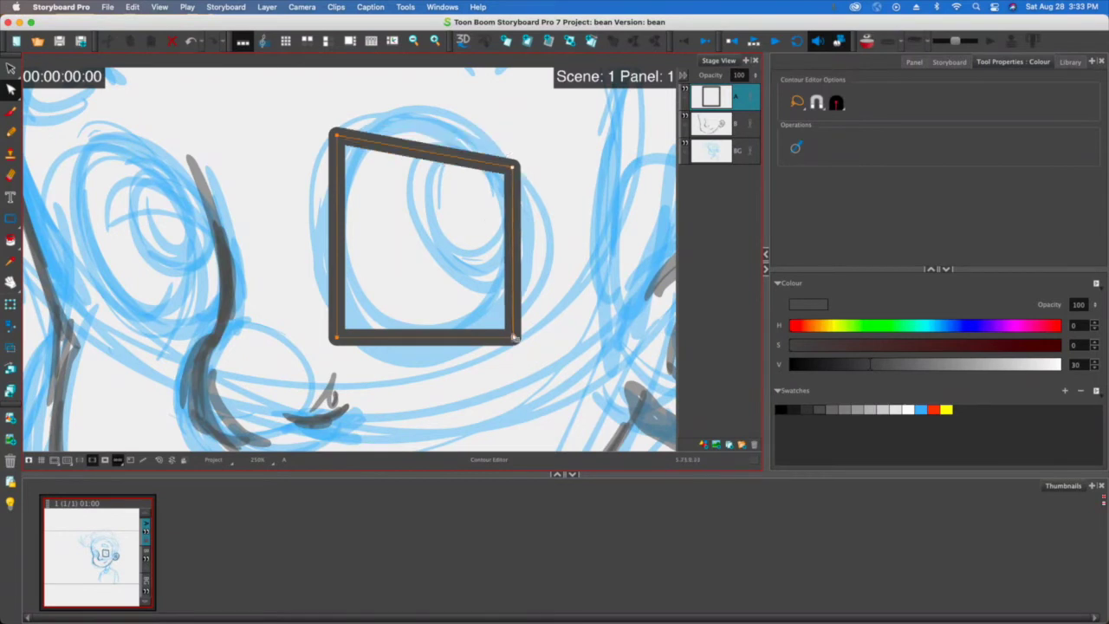
left_click_drag(512, 341, 503, 321)
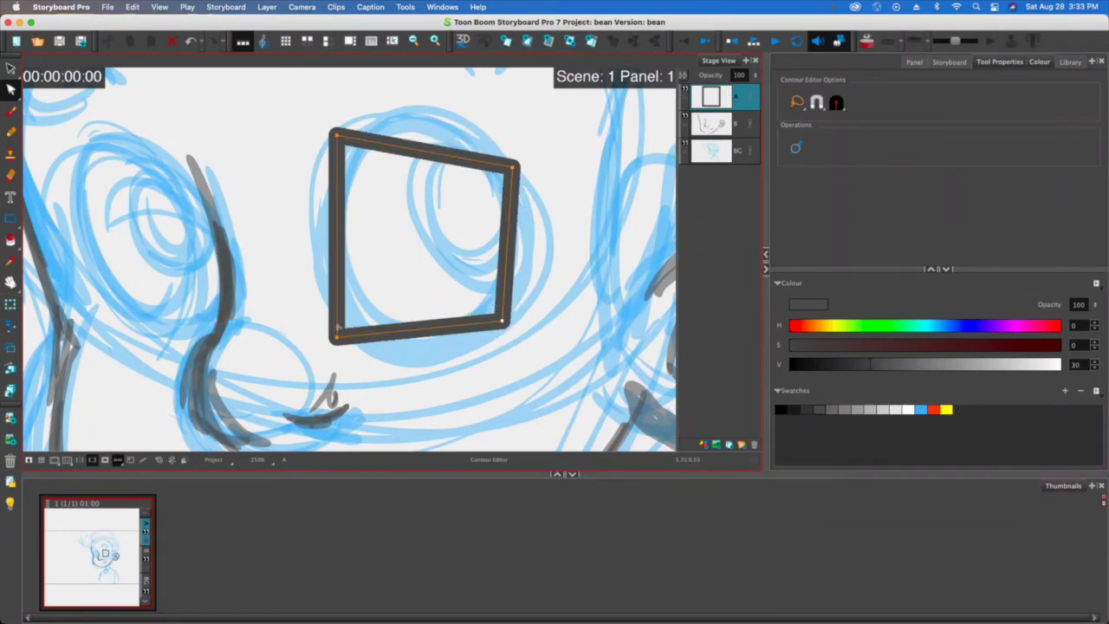
left_click_drag(337, 341, 353, 332)
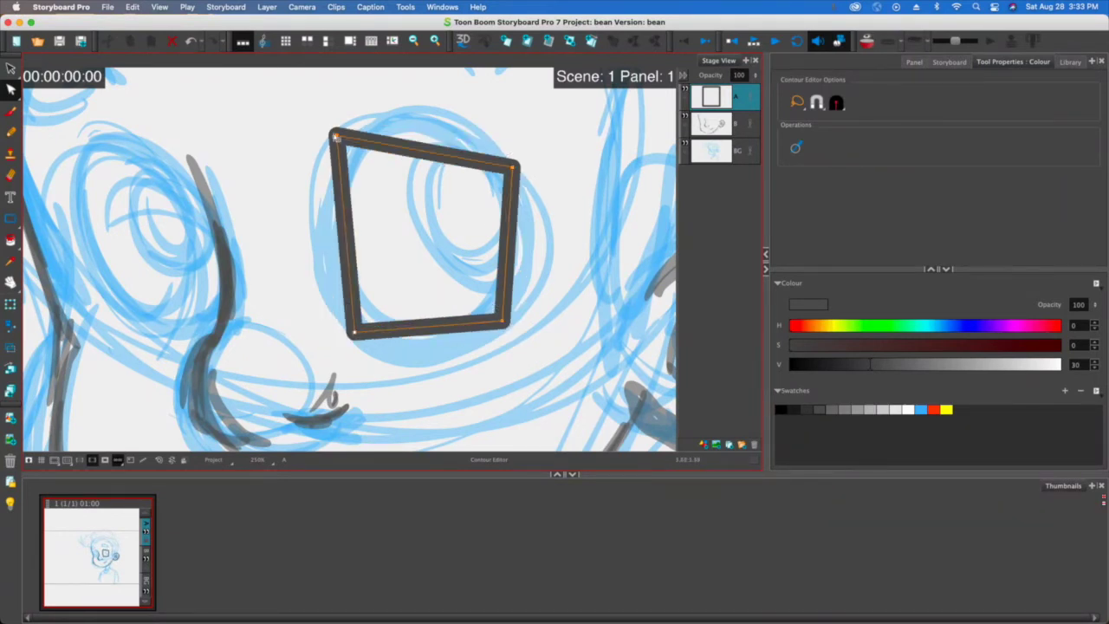
left_click_drag(344, 154, 347, 149)
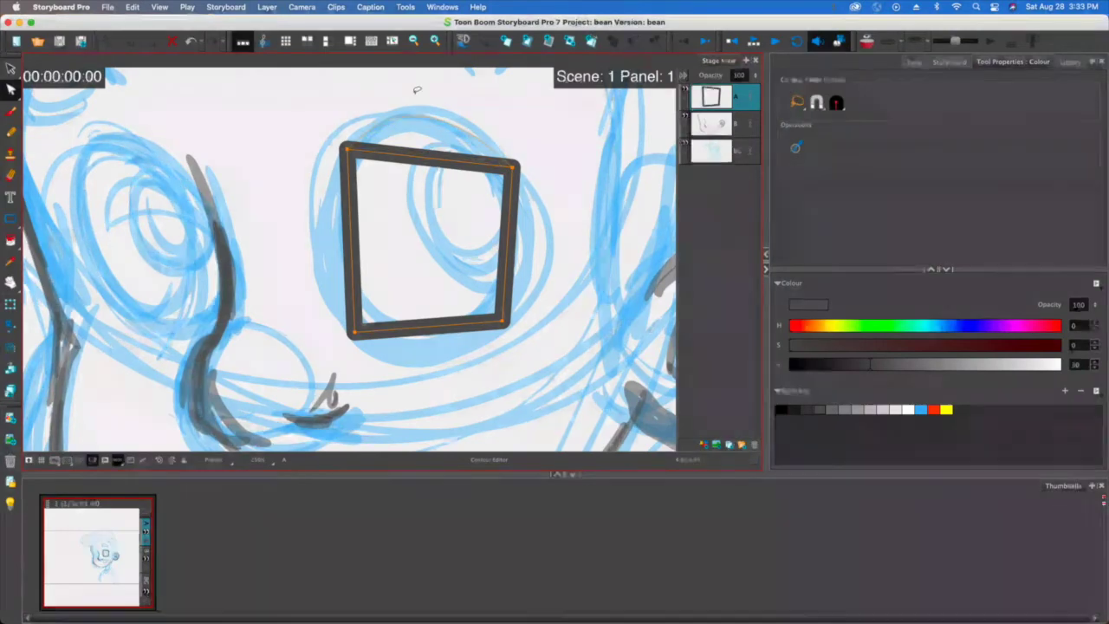
- Bend the four straight sides outward into curves that follow the sketched eye
left_click_drag(415, 89, 406, 93)
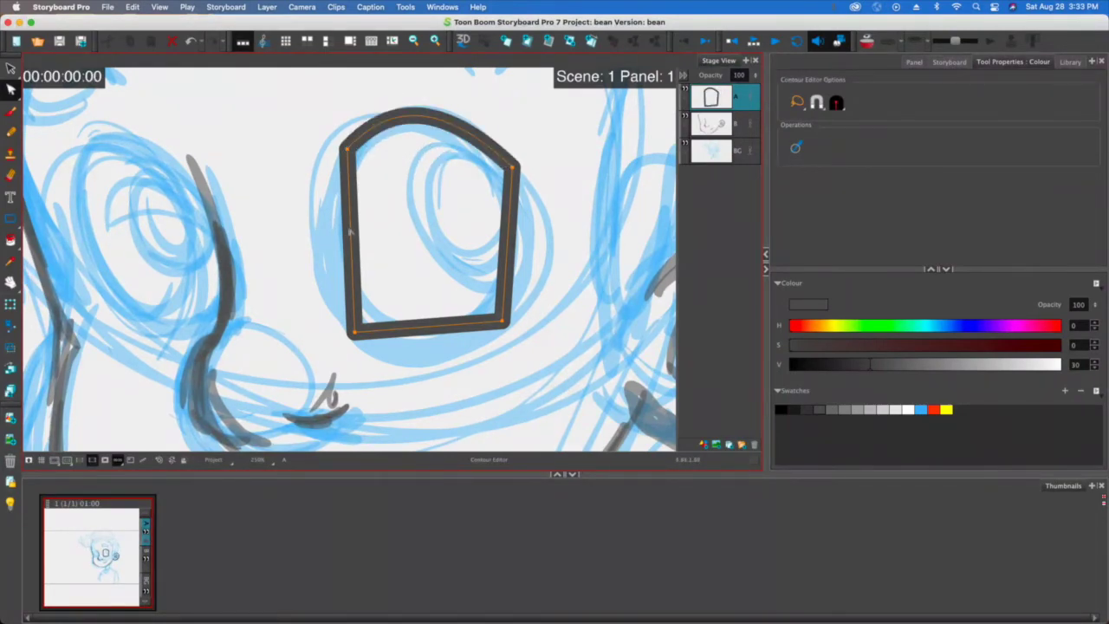
left_click_drag(329, 214, 314, 244)
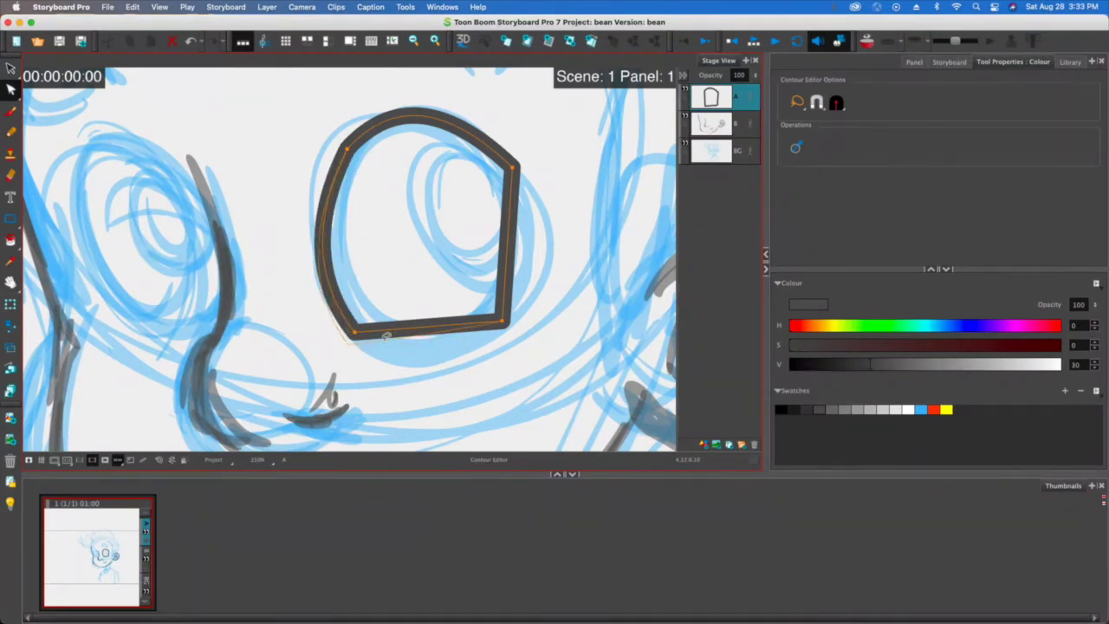
left_click_drag(364, 333, 411, 365)
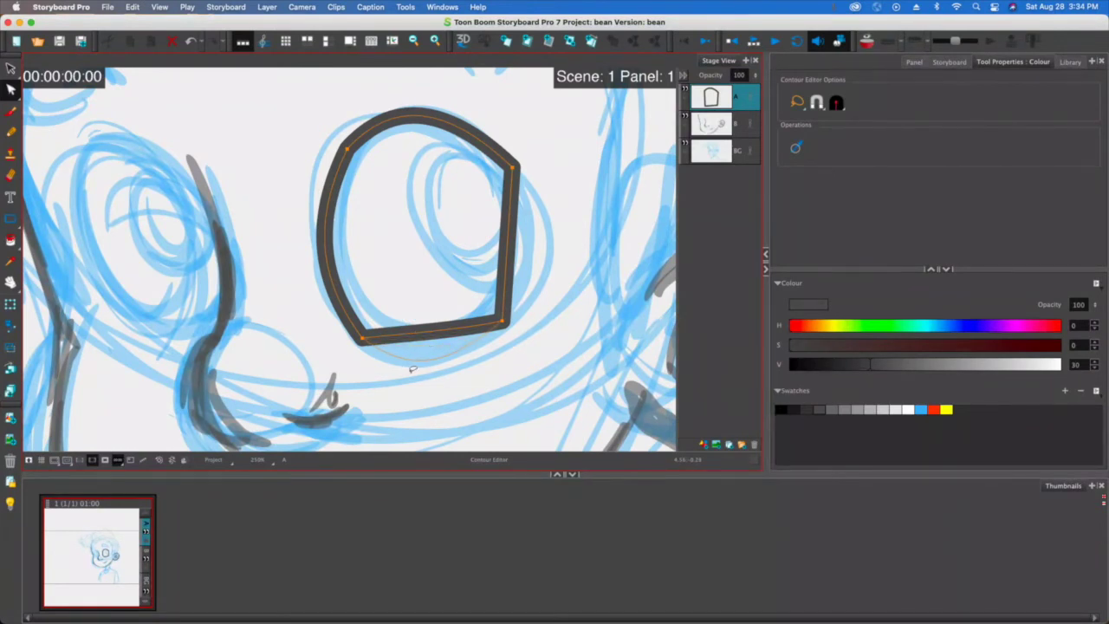
left_click_drag(413, 368, 415, 365)
left_click_drag(508, 271, 542, 271)
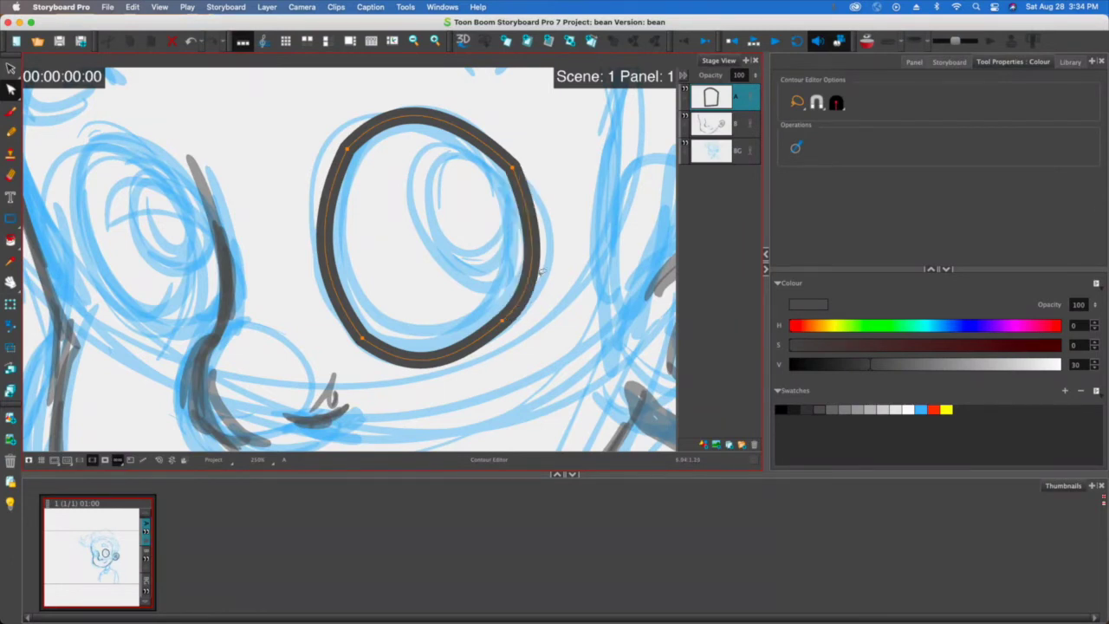
- Adjust the Bezier handles at the eye outline's corner points to smooth it into an oval
left_click(513, 168)
mouse_move(540, 232)
left_mouse_down()
mouse_move(527, 189)
mouse_move(544, 211)
left_mouse_up()
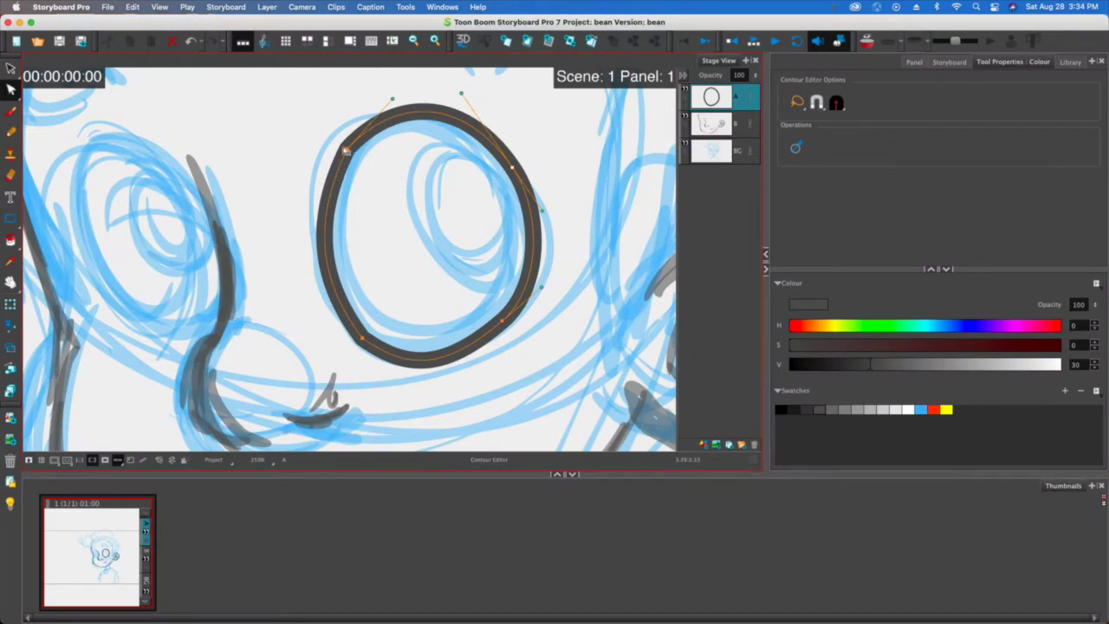
left_click(346, 150)
left_click_drag(309, 229, 301, 203)
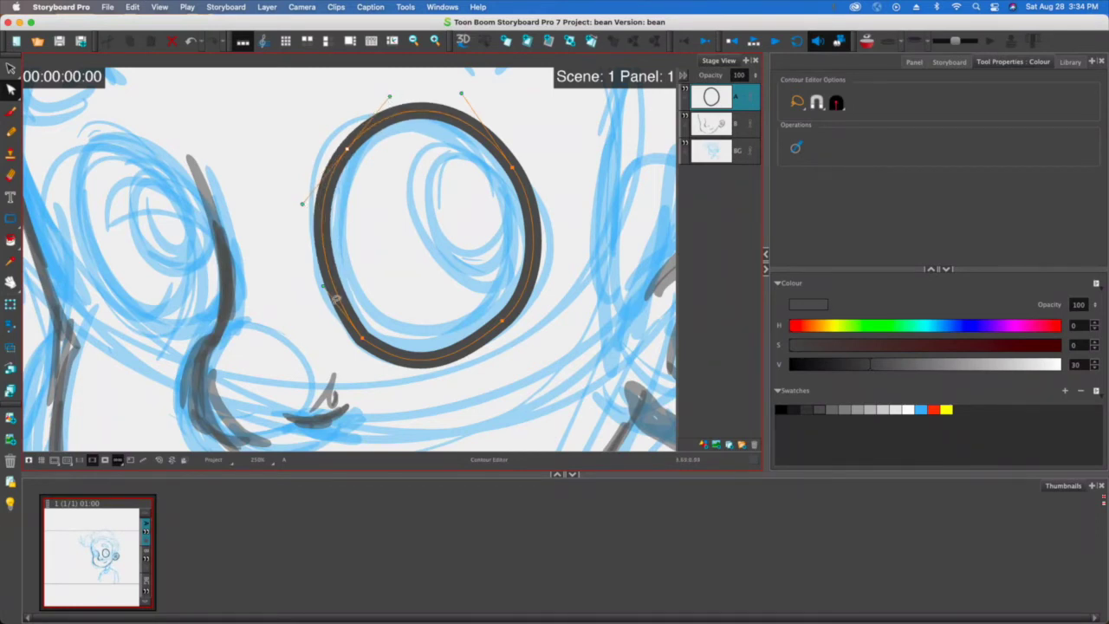
left_click(362, 334)
left_click_drag(325, 293, 313, 295)
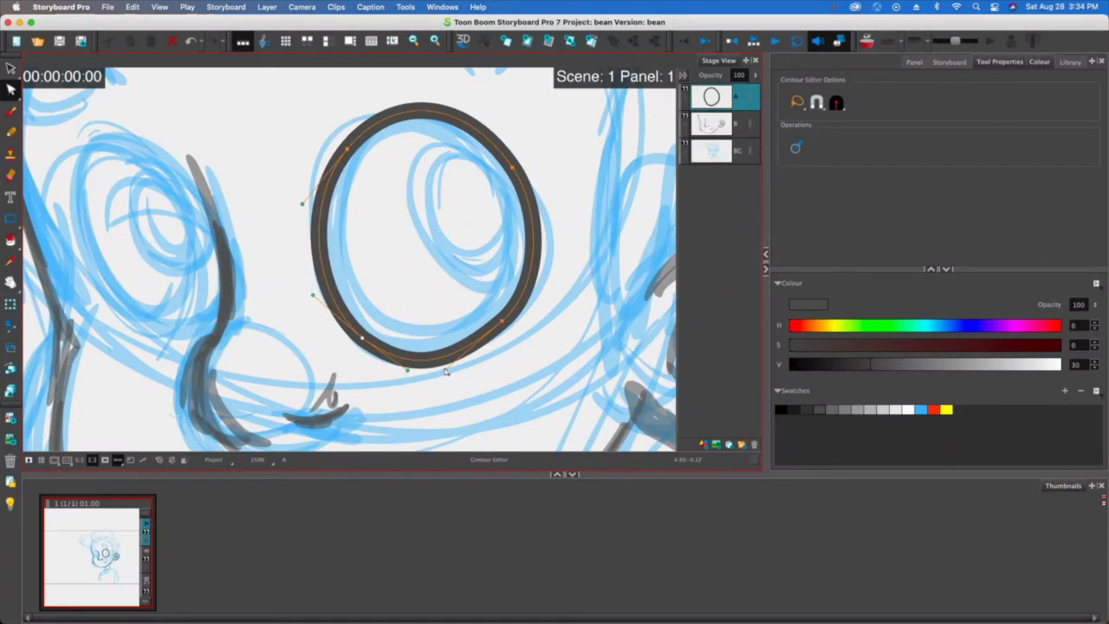
left_click_drag(444, 370, 458, 367)
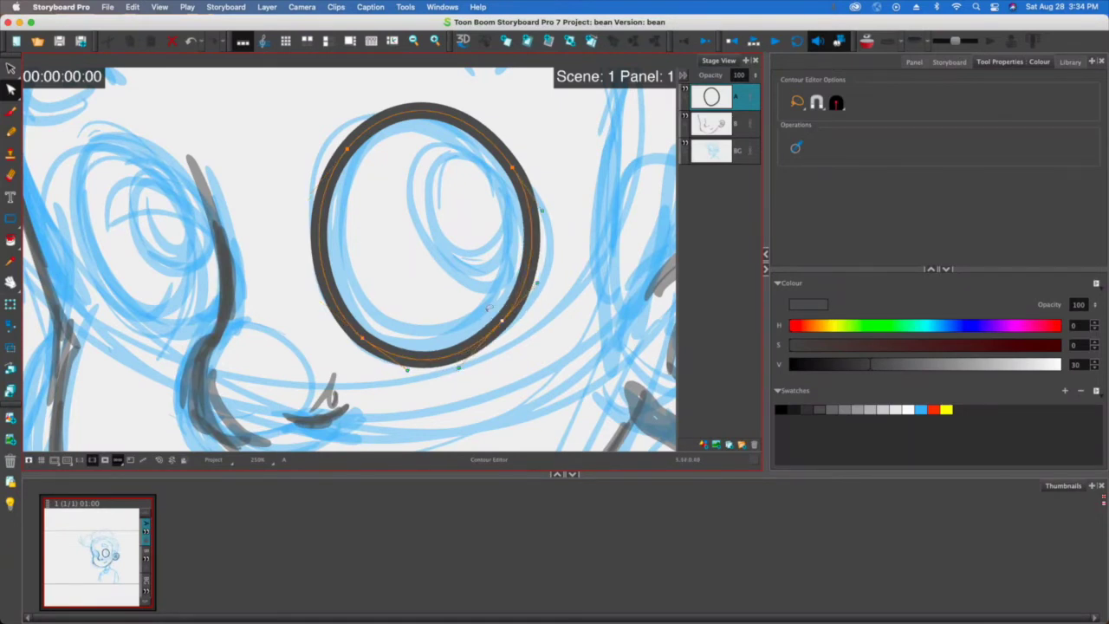
- Nudge the oval's four anchor points to even out the eye's shape
left_click_drag(505, 321, 510, 318)
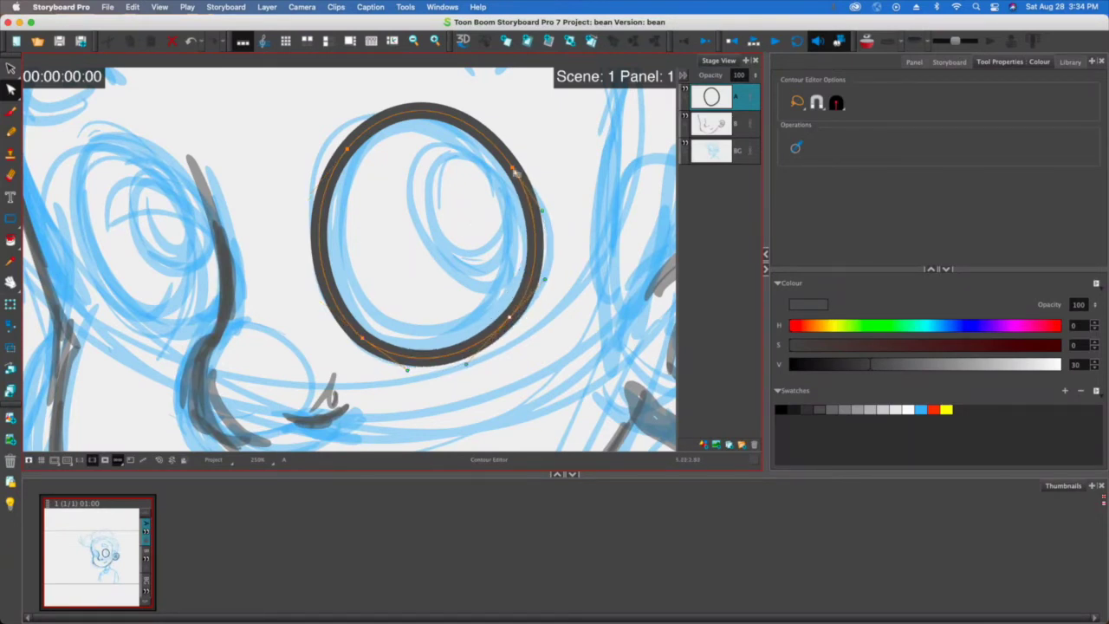
left_click_drag(515, 171, 511, 176)
left_click_drag(349, 150, 345, 155)
left_click_drag(363, 339, 366, 338)
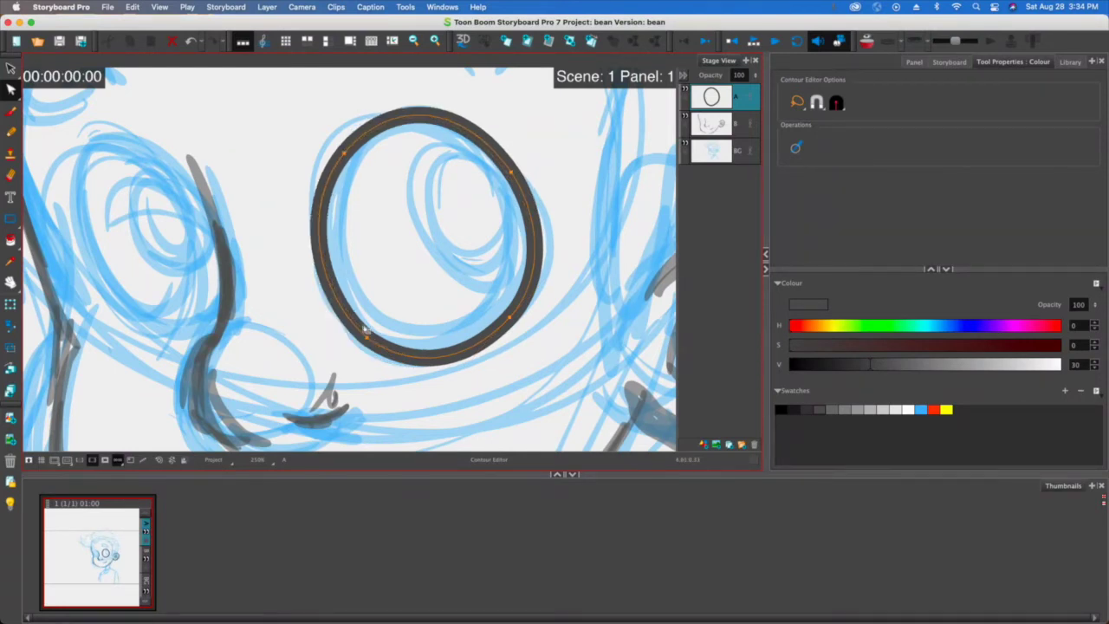
- Draw a straight slanted polyline across the sketched pupil, extending past the eye outline at both ends
left_click(12, 221)
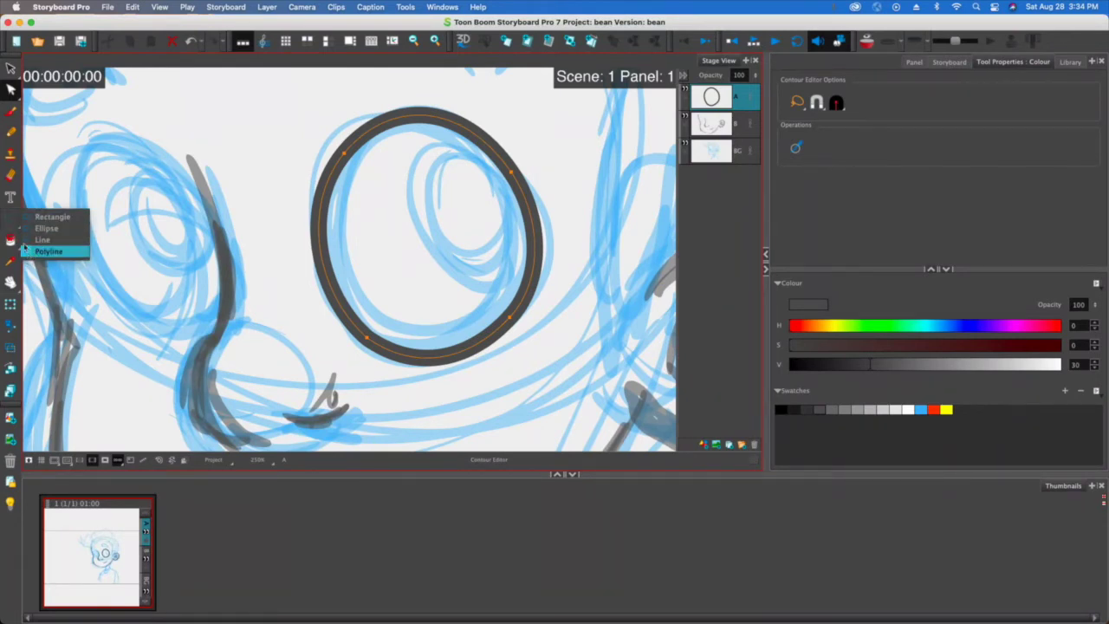
left_click(49, 251)
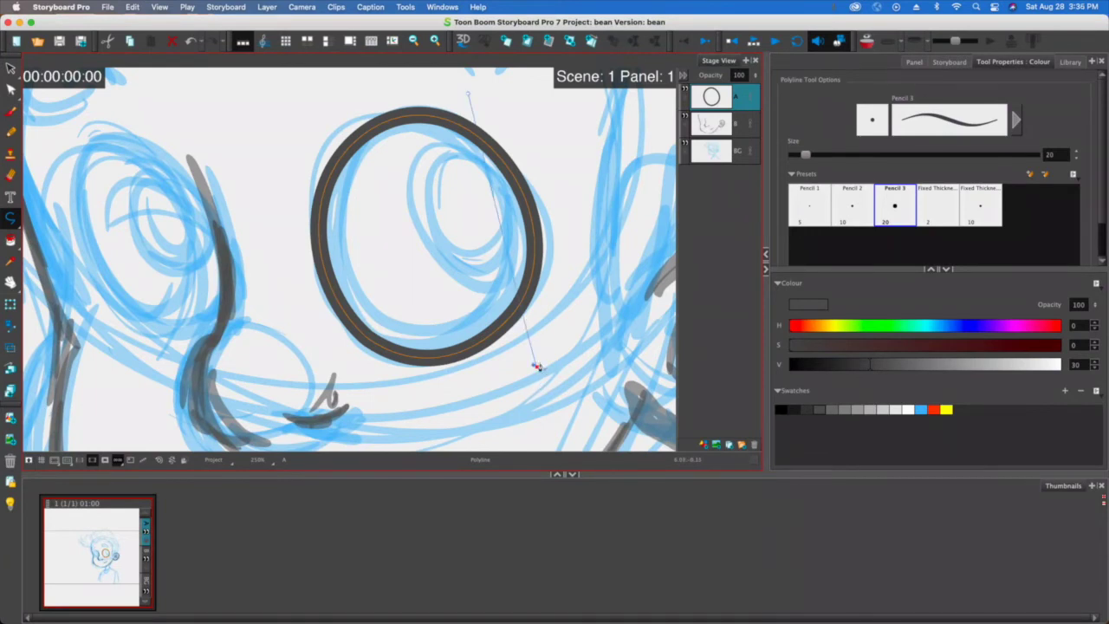
double_click(537, 368)
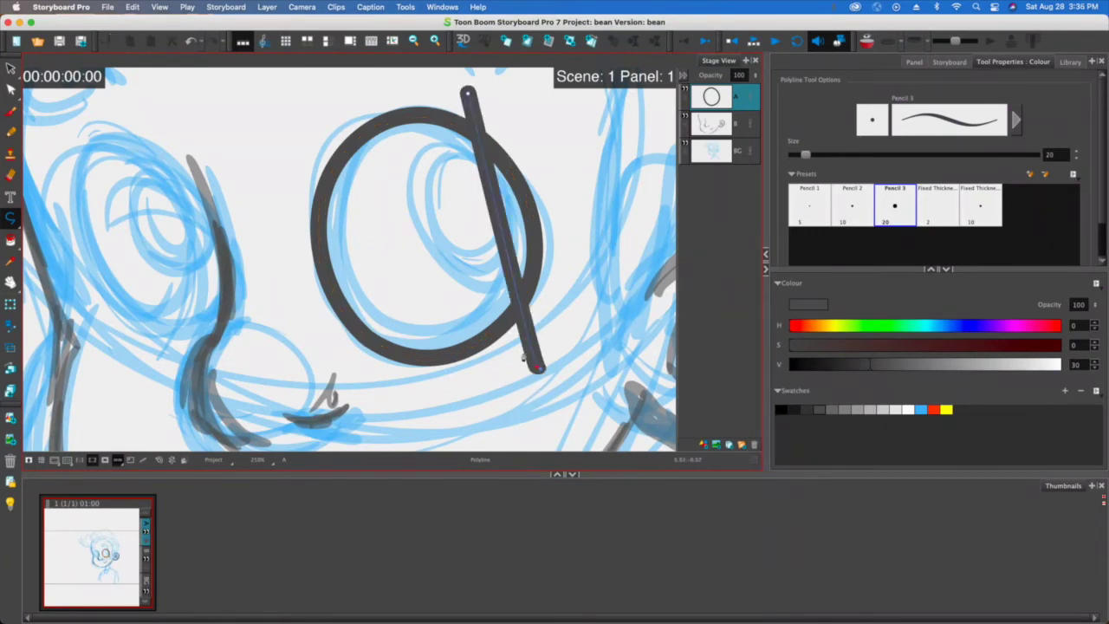
- Bend the straight line inward into a curve with the Contour Editor
left_click(10, 89)
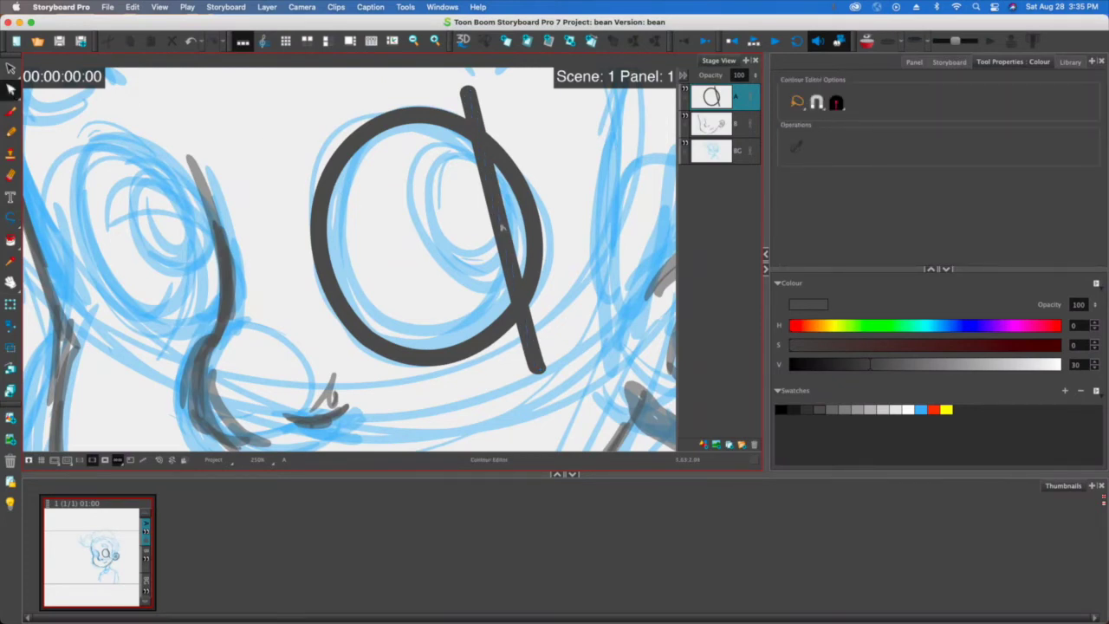
left_click(501, 214)
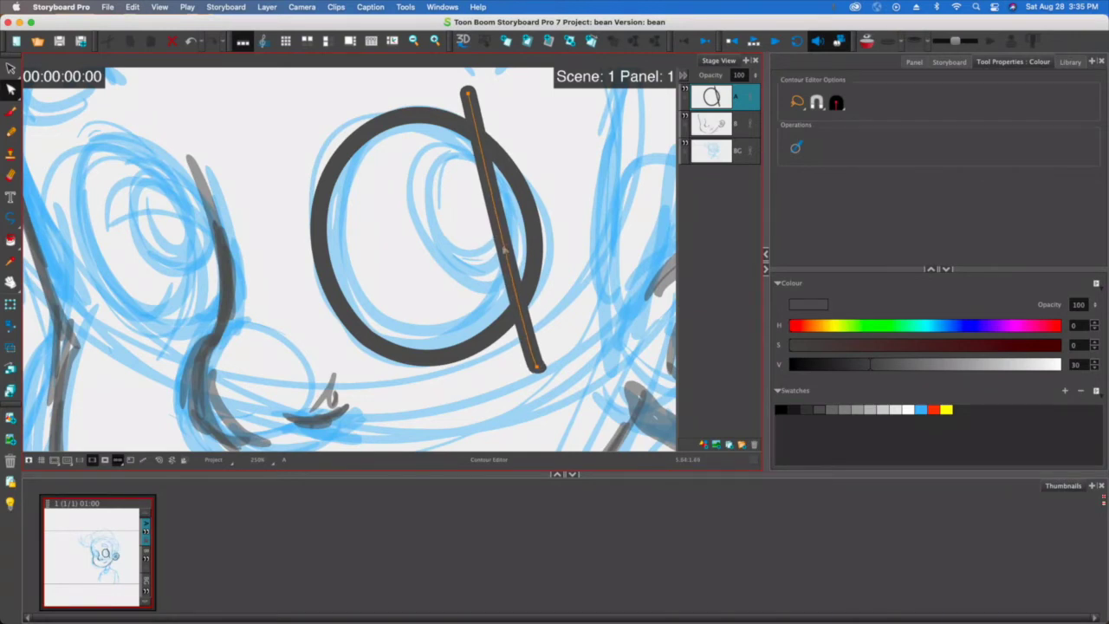
left_click_drag(501, 244, 492, 242)
left_click_drag(503, 268, 475, 265)
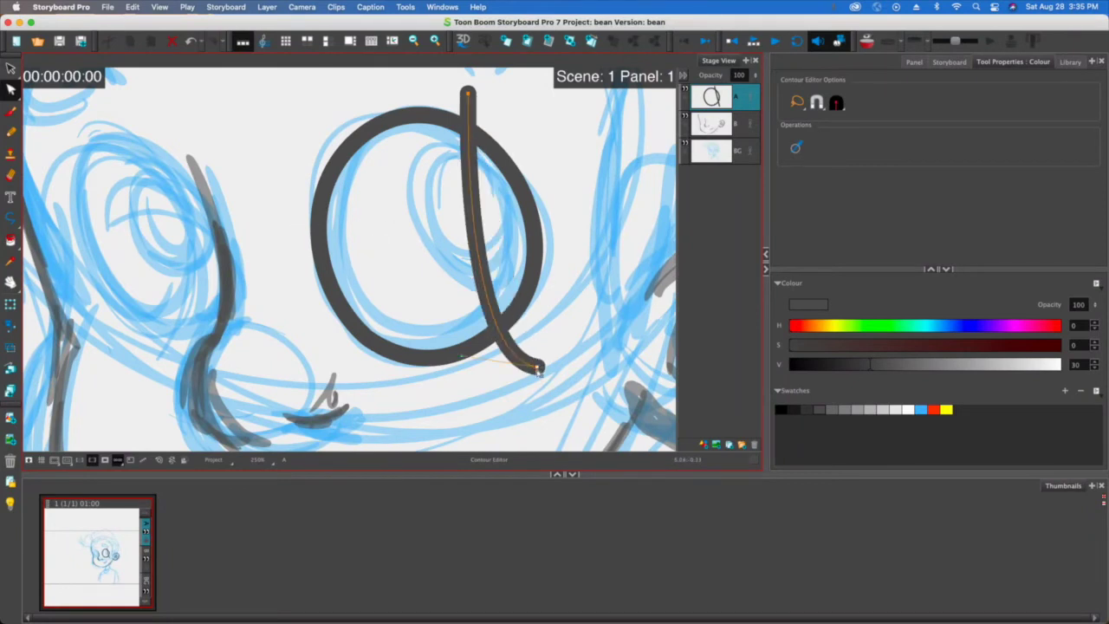
- Reposition the curve's two ends, bow its middle further around the sketched pupil and add an anchor point near each end
left_click_drag(538, 368, 534, 324)
left_click_drag(466, 93, 479, 111)
mouse_move(477, 207)
left_mouse_down()
mouse_move(343, 136)
mouse_move(349, 127)
left_mouse_up()
left_click_drag(423, 158, 397, 138)
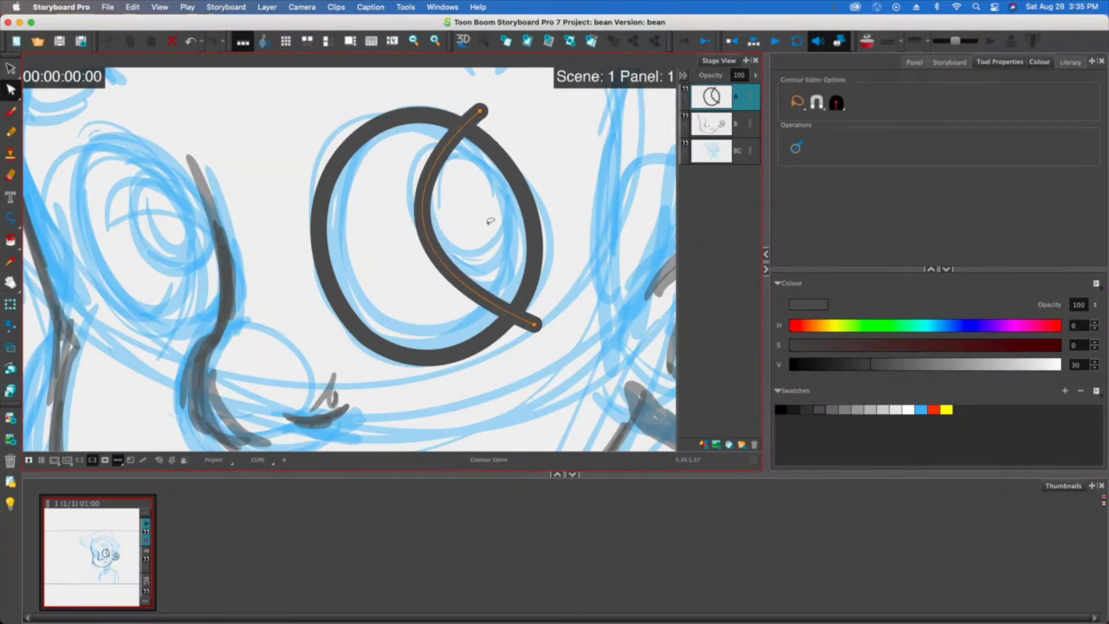
left_click_drag(425, 179, 409, 156)
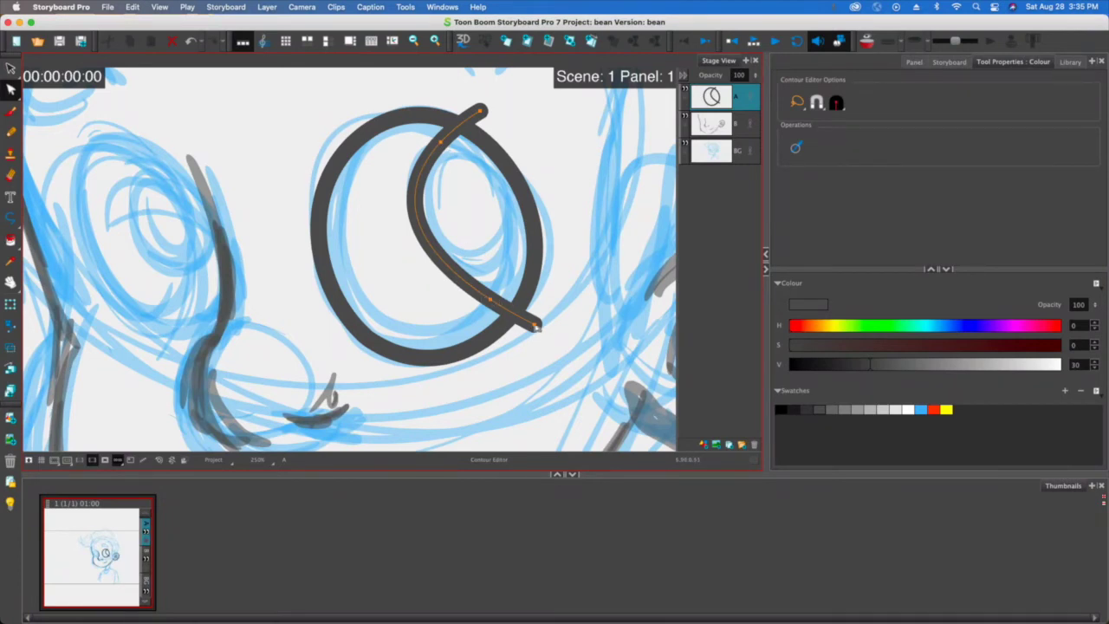
- Move the pupil curve's two end points beyond the eye's outer edge and round its lower bend
left_click_drag(535, 326, 554, 262)
left_click_drag(481, 111, 511, 138)
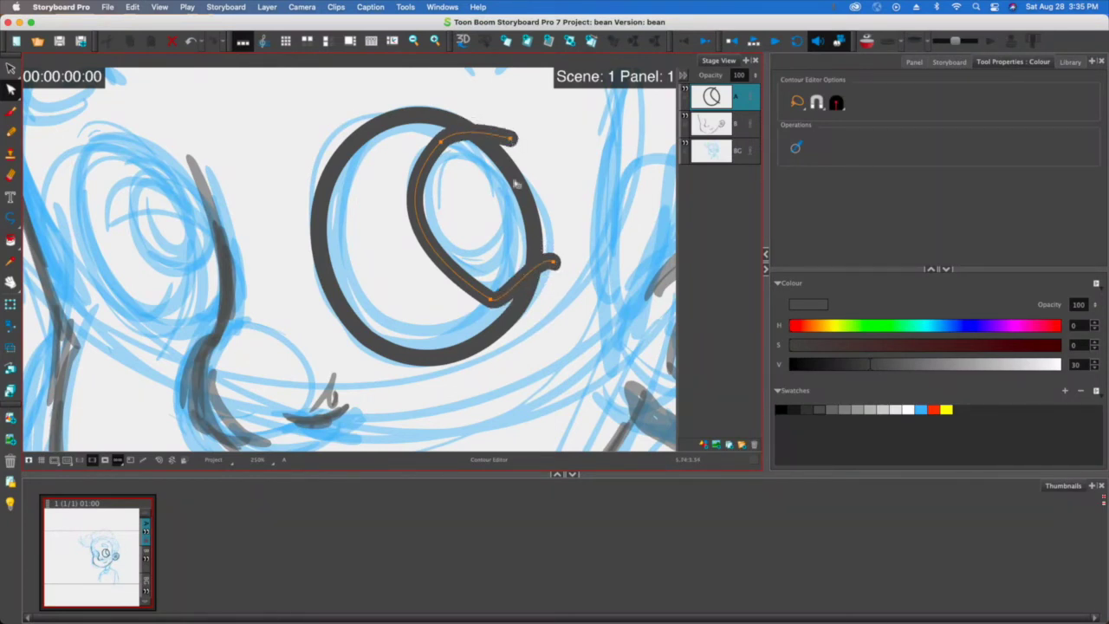
left_click_drag(539, 260, 546, 290)
left_click(490, 300)
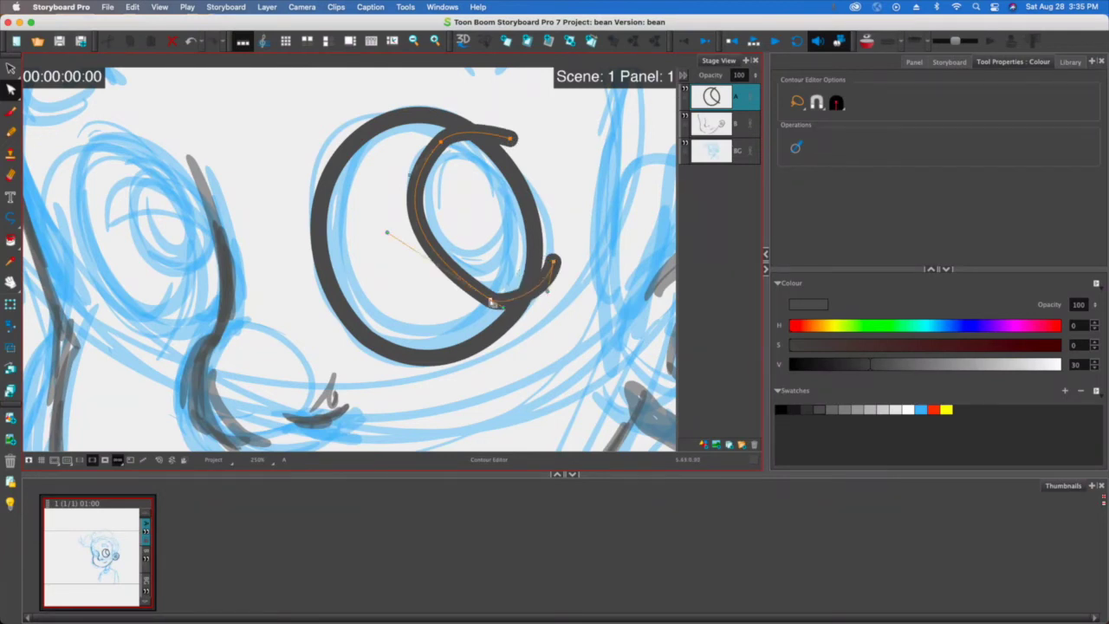
mouse_move(504, 310)
left_mouse_down()
mouse_move(516, 300)
mouse_move(501, 311)
mouse_move(506, 302)
left_mouse_up()
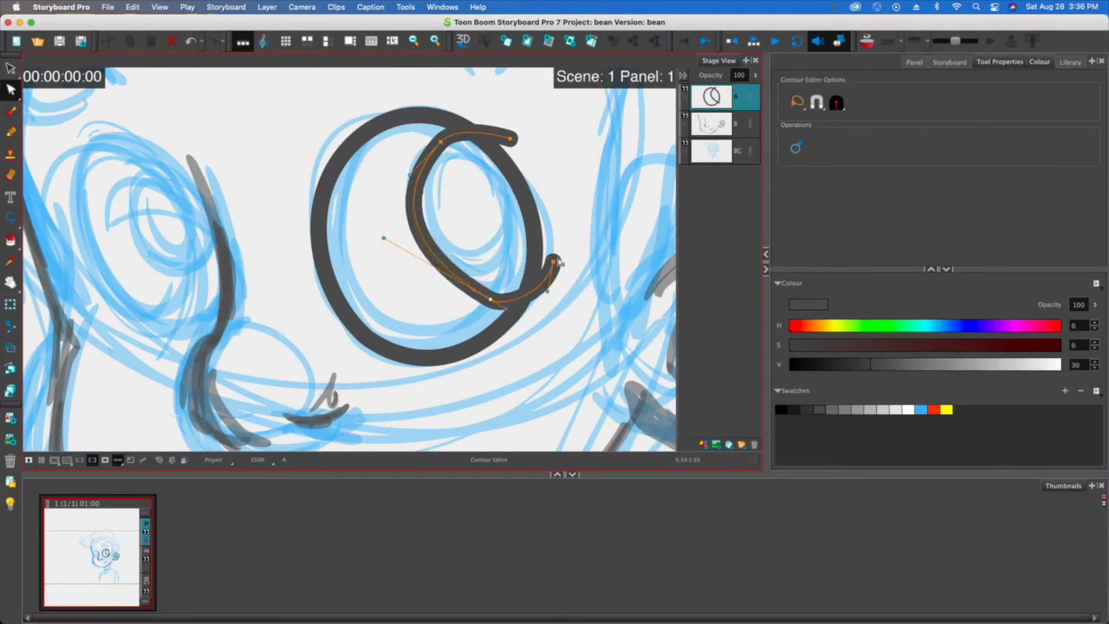
- Adjust the pupil curve's Bezier handles and end points to smooth it into a rounded shape
left_click_drag(555, 262, 558, 246)
left_click(489, 301)
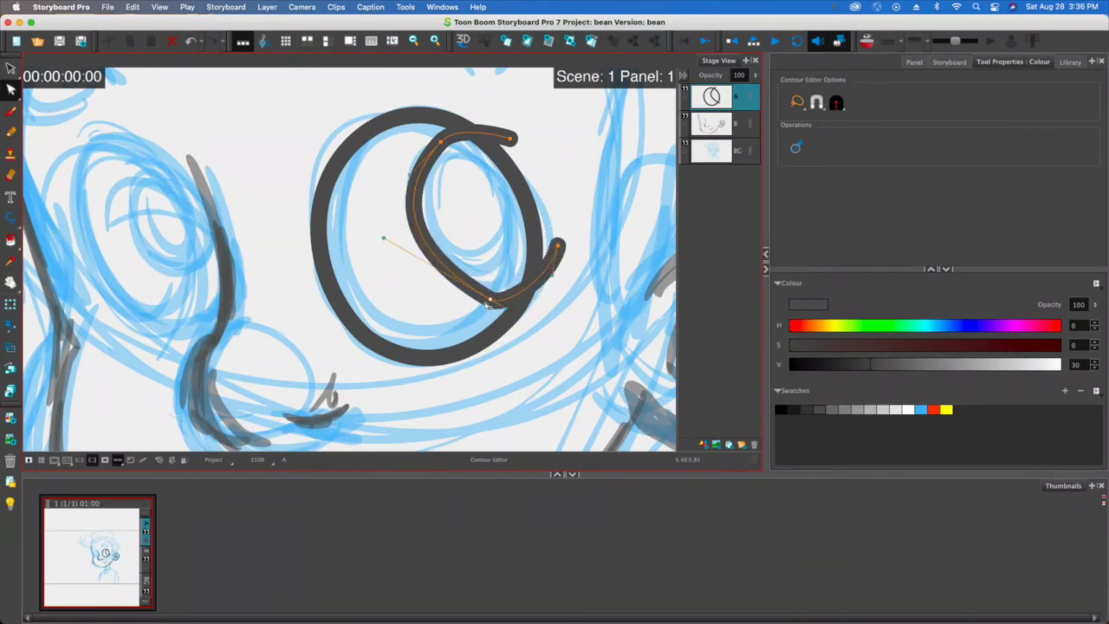
left_click_drag(489, 305, 520, 308)
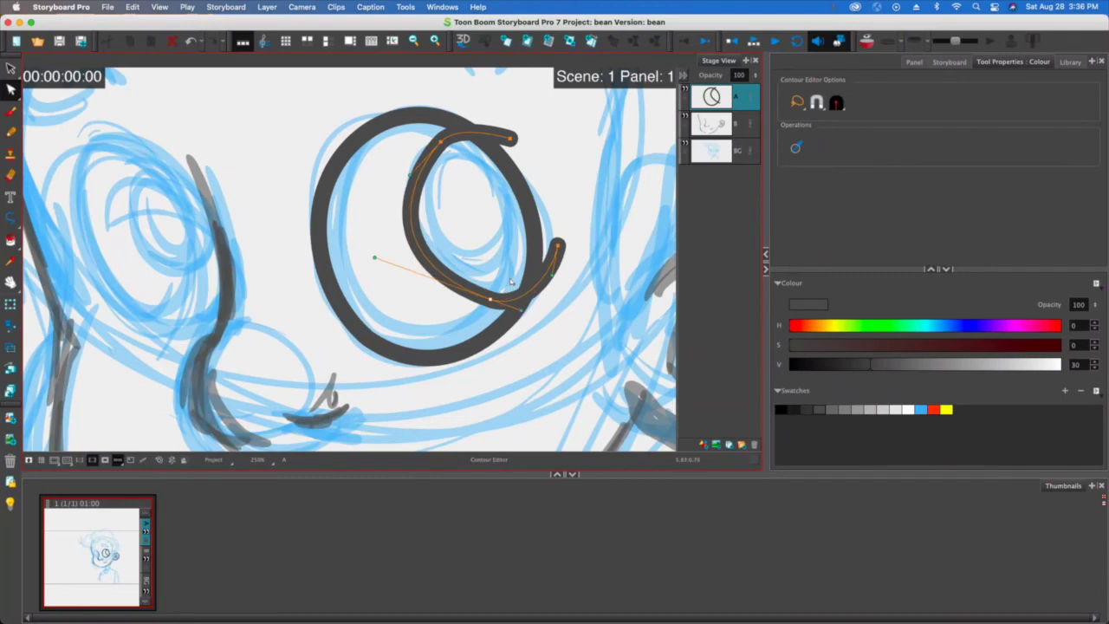
left_click(441, 142)
left_click_drag(411, 175, 400, 167)
left_click_drag(510, 140, 521, 151)
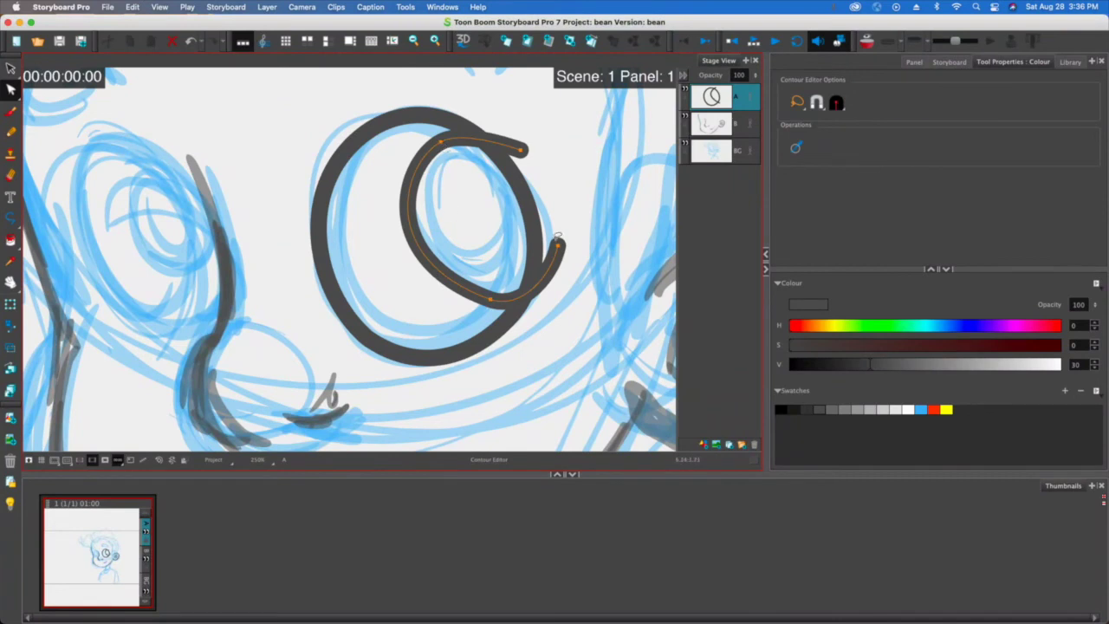
left_click_drag(558, 245, 559, 232)
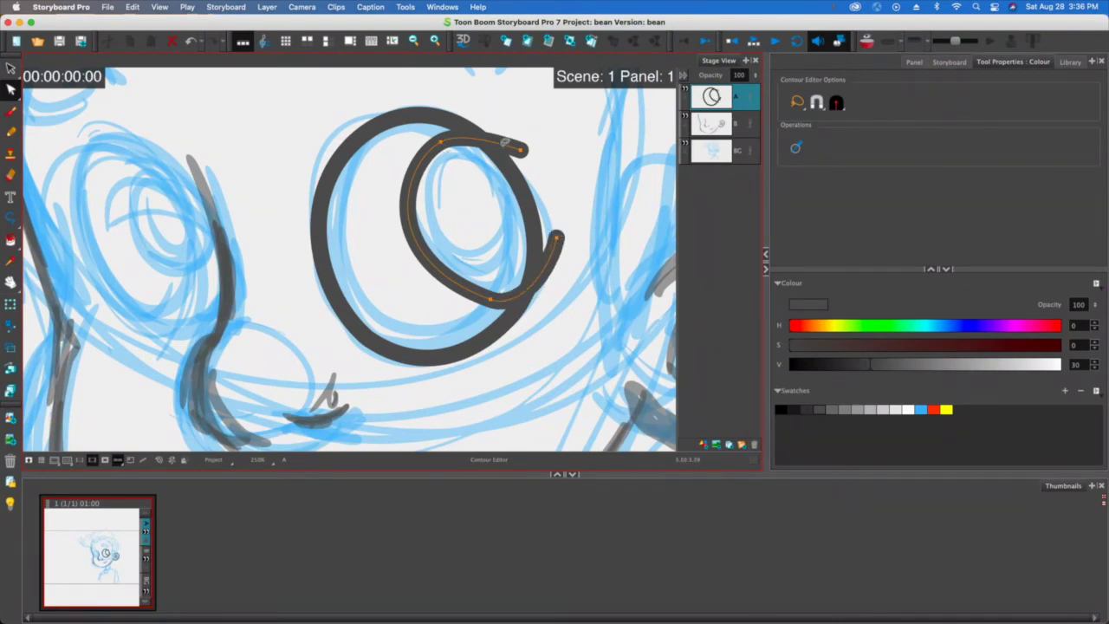
- Trim the two pupil line ends overhanging the eye outline with the Cutter tool
left_click(13, 67)
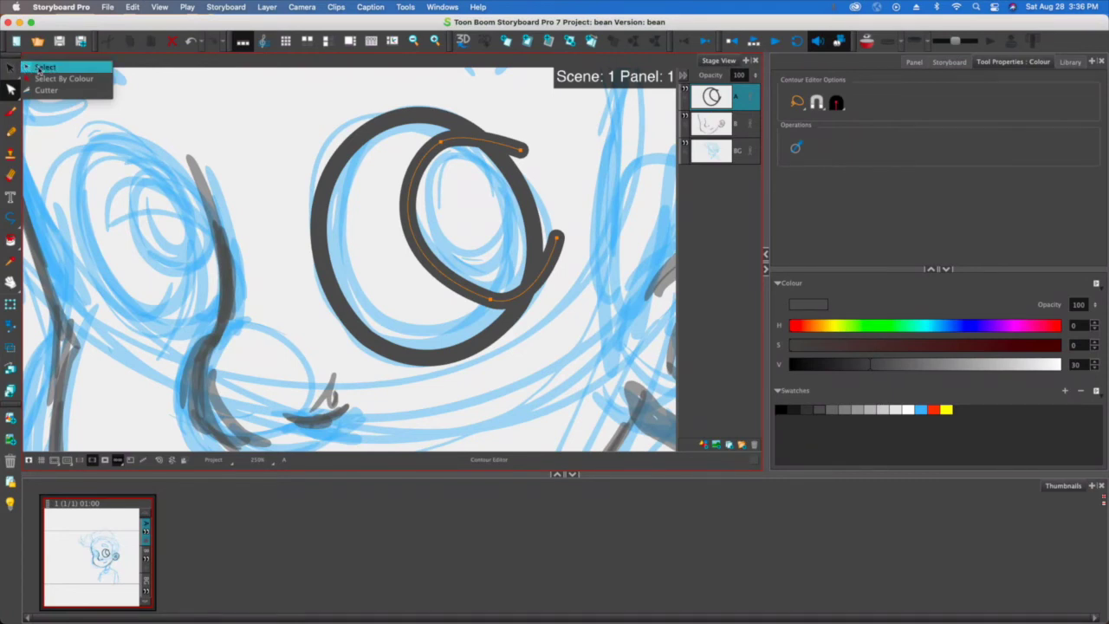
left_click(41, 91)
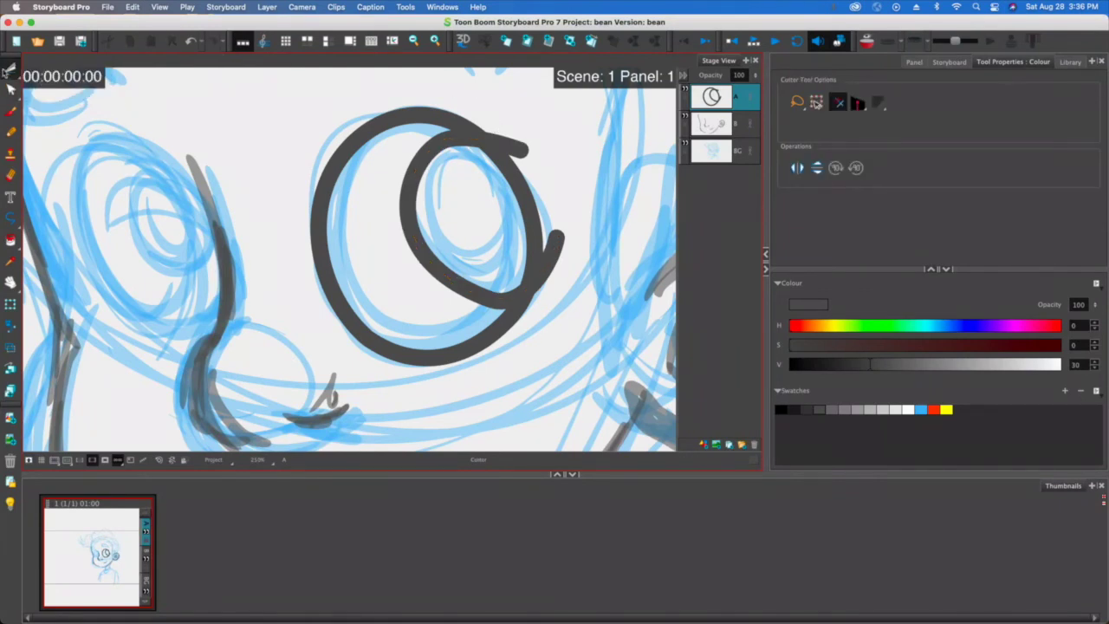
left_click_drag(483, 107, 576, 195)
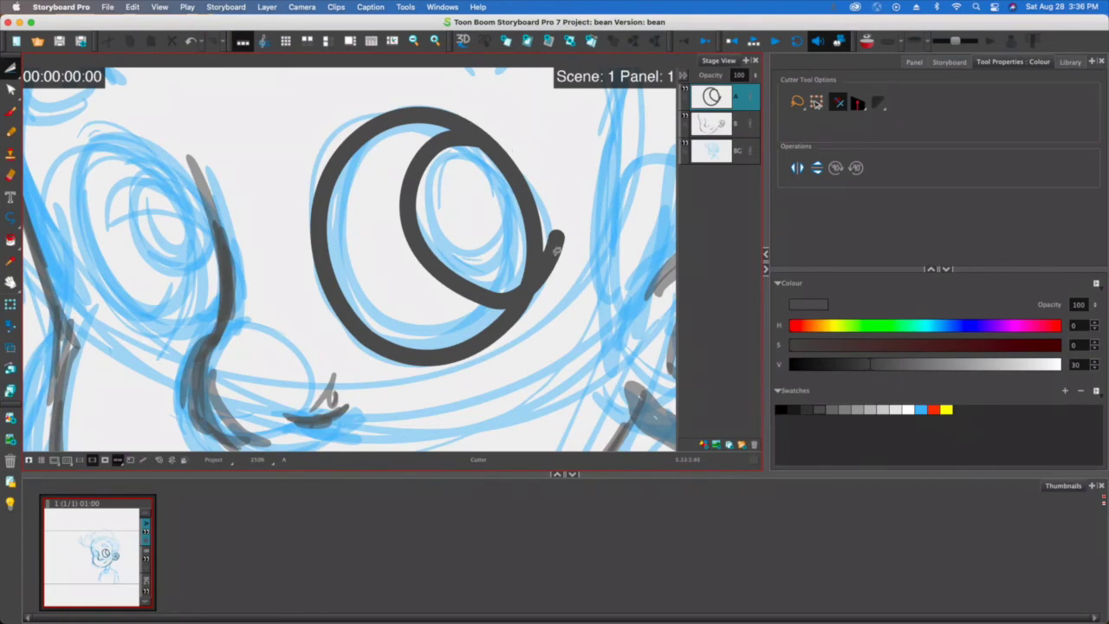
left_click_drag(553, 202, 575, 317)
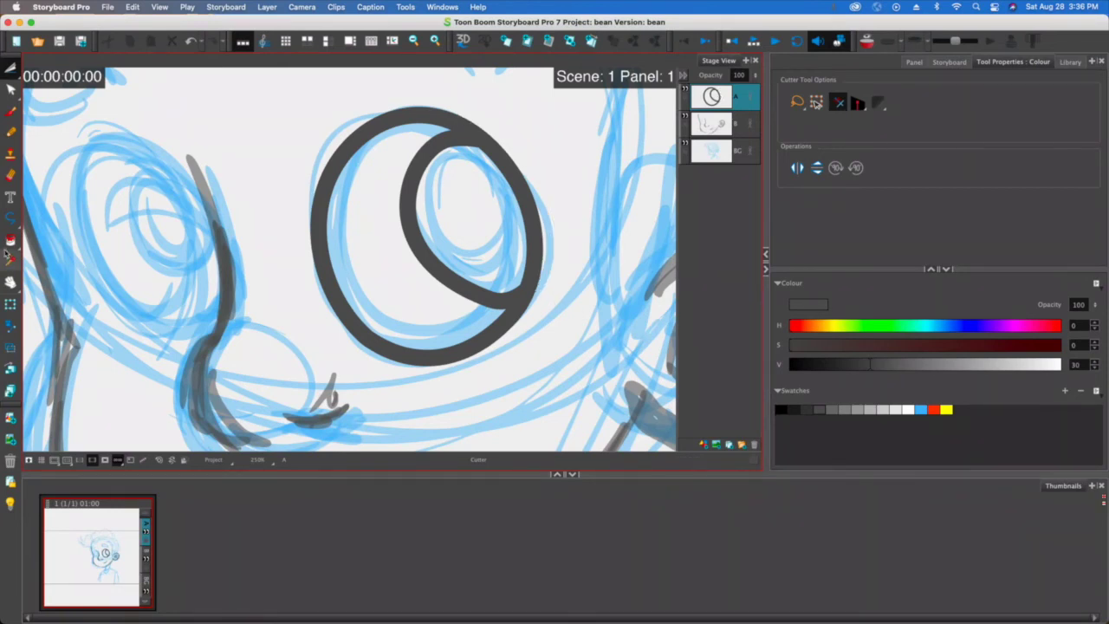
- Fill the enclosed pupil area with the current dark grey using the Paint tool
left_click(11, 239)
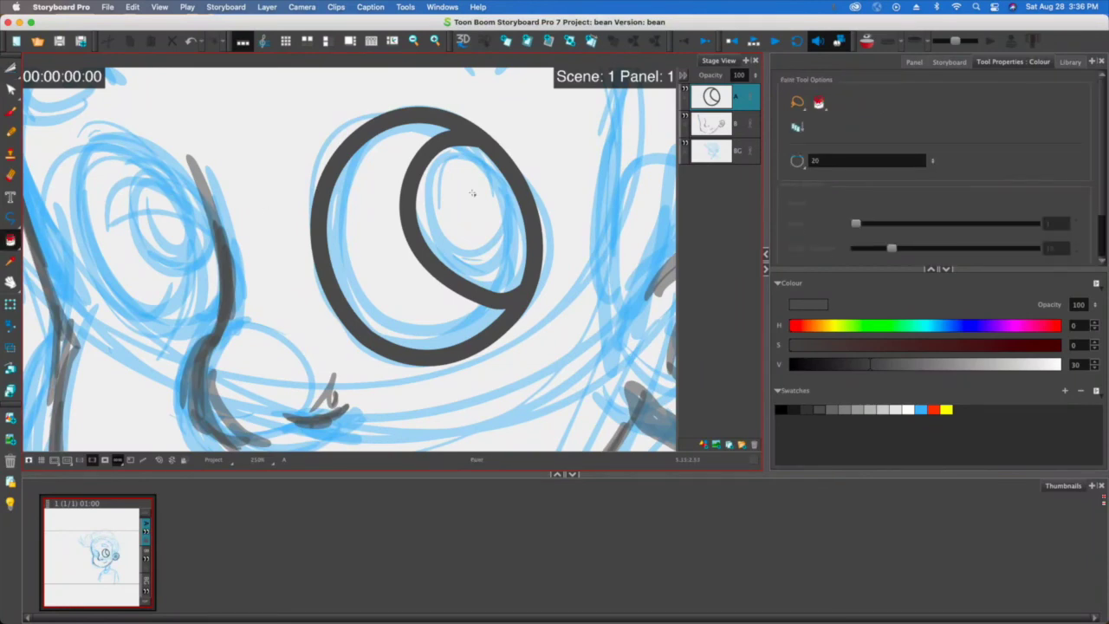
left_click(469, 199)
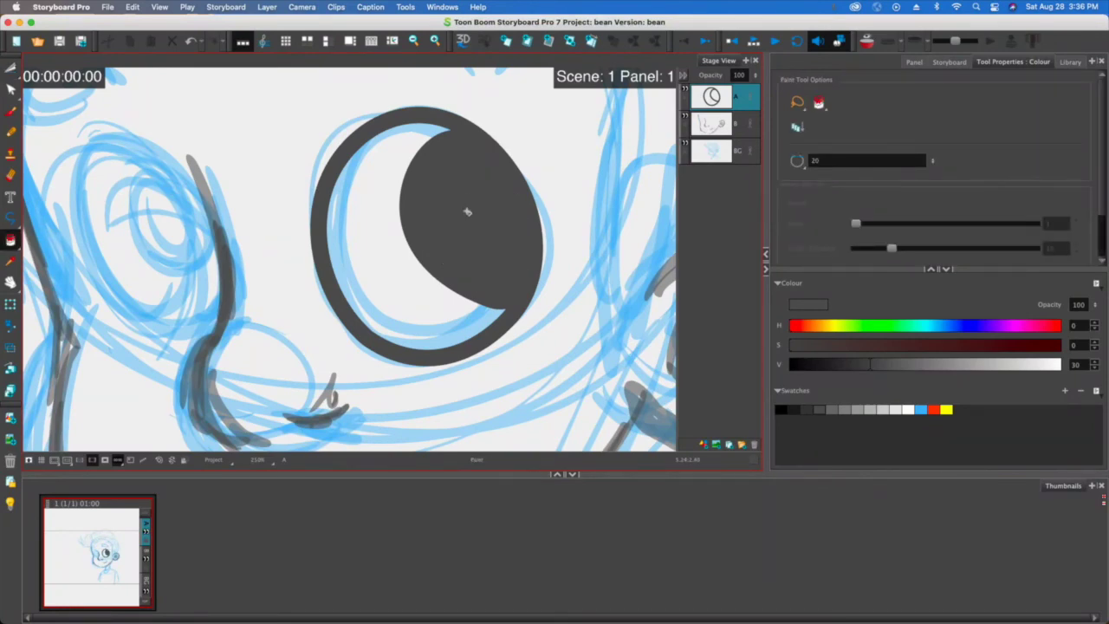
scroll(457, 242, "up", 2)
scroll(456, 242, "down", 9)
- Delete the filled pupil together with its curved line, keeping the eye outline
scroll(456, 243, "up", 12)
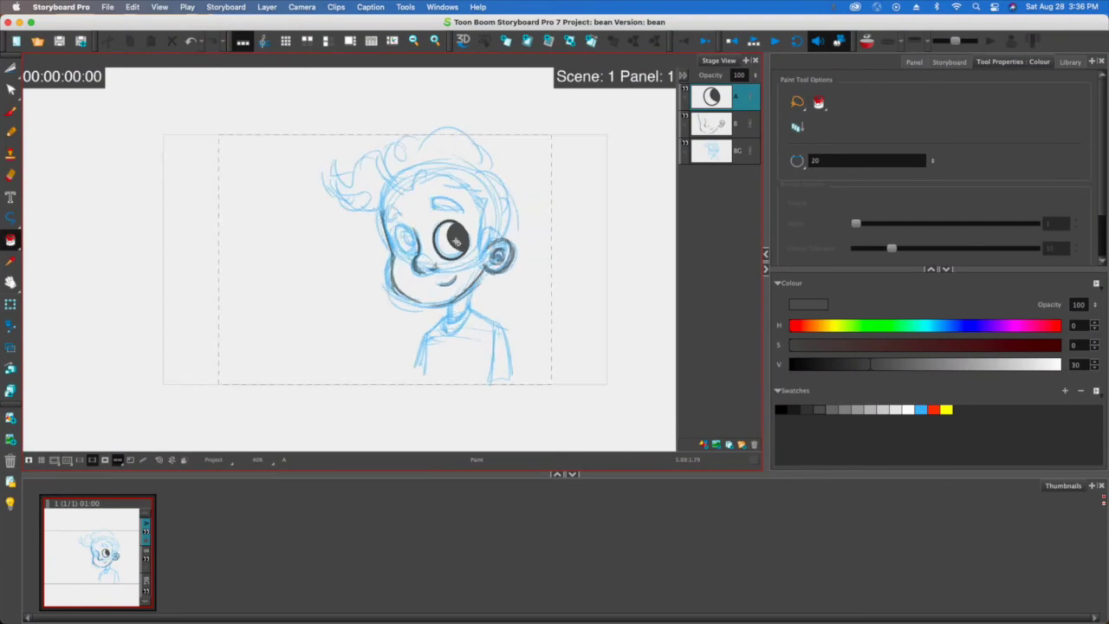
left_click(10, 67)
left_click(391, 246)
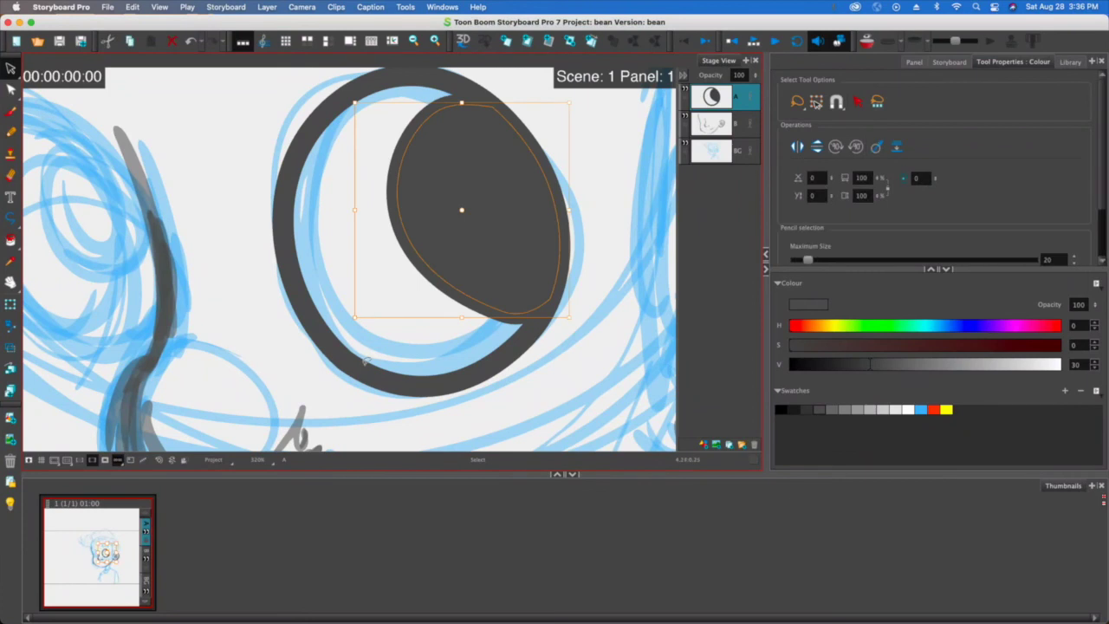
key("Delete")
- Draw a rectangle over the sketched pupil inside the eye outline
left_click(11, 218)
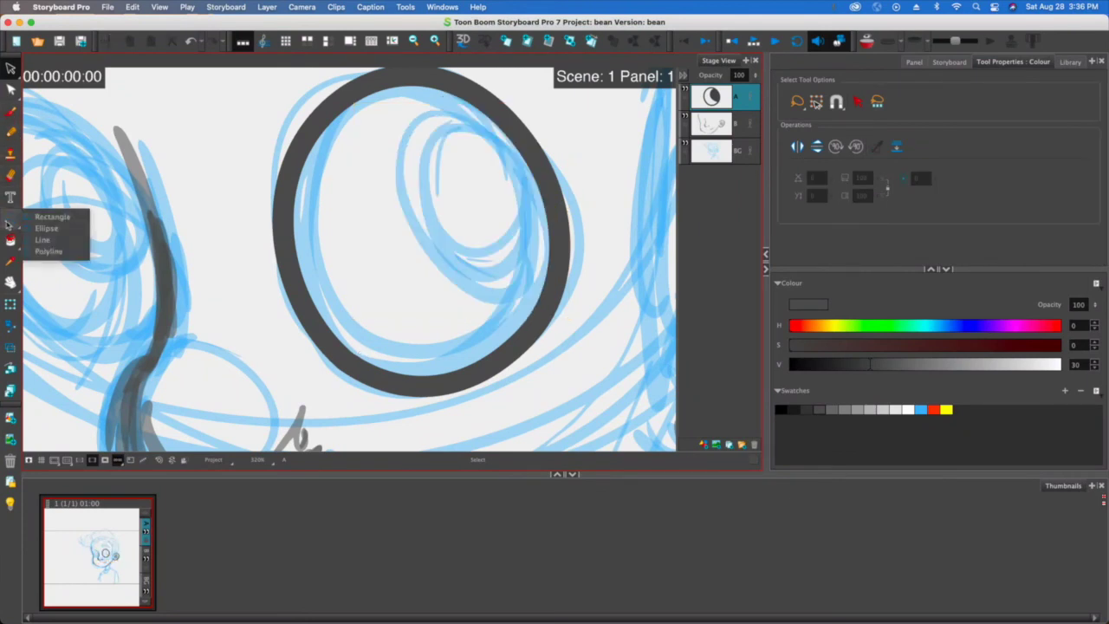
left_click(43, 218)
left_click_drag(415, 135, 509, 273)
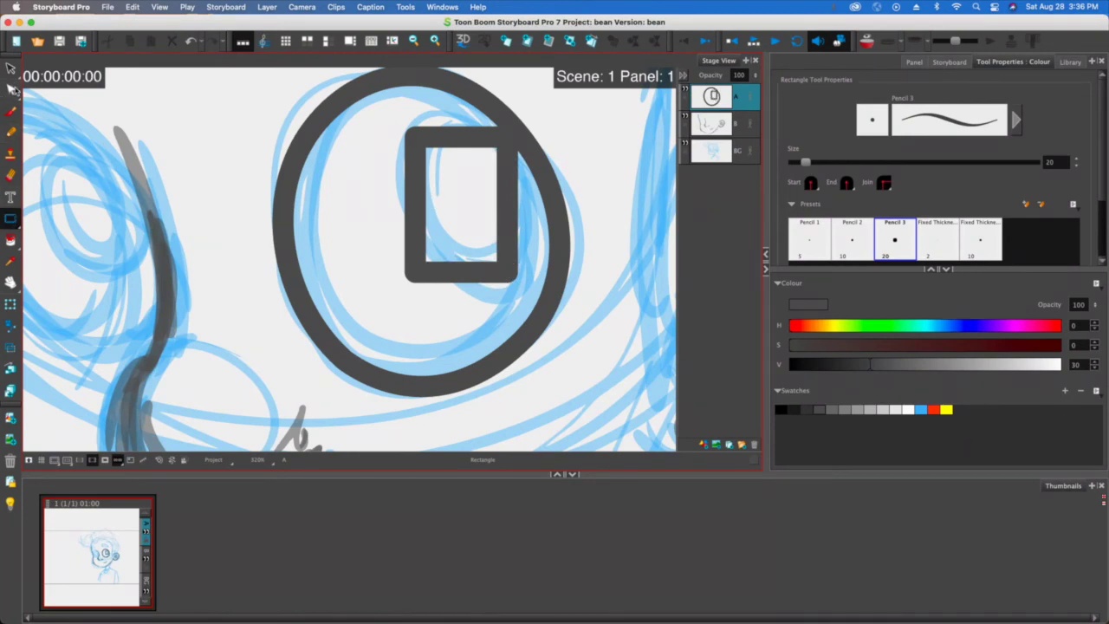
- Move the pupil rectangle's corner points with the Contour Editor to match the slant of the sketched pupil
left_click(10, 90)
left_click(420, 271)
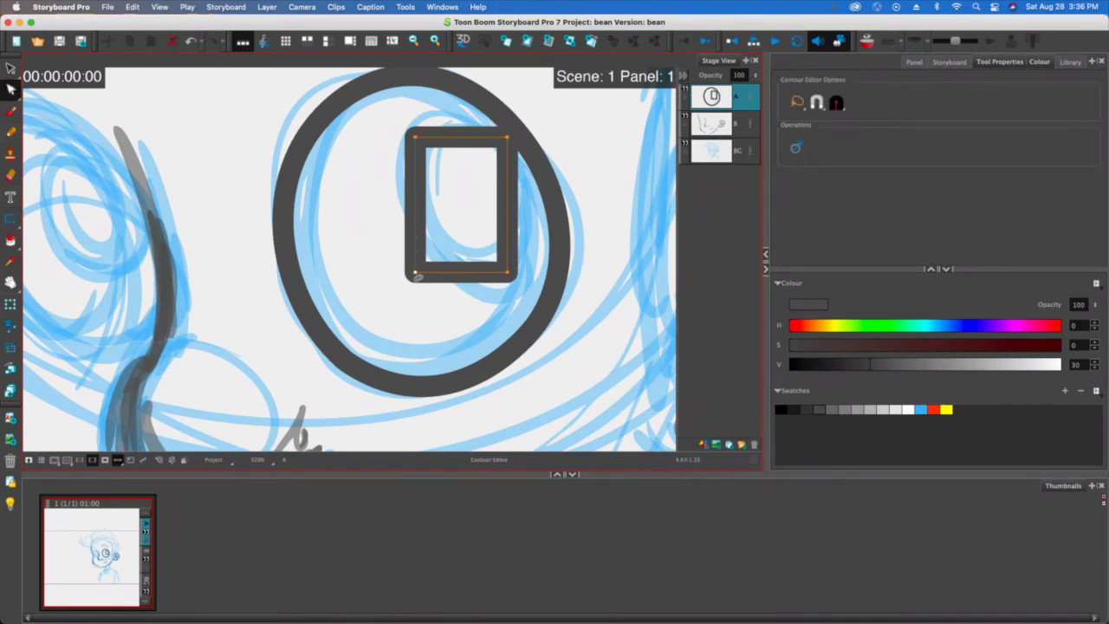
left_click_drag(420, 271, 532, 251)
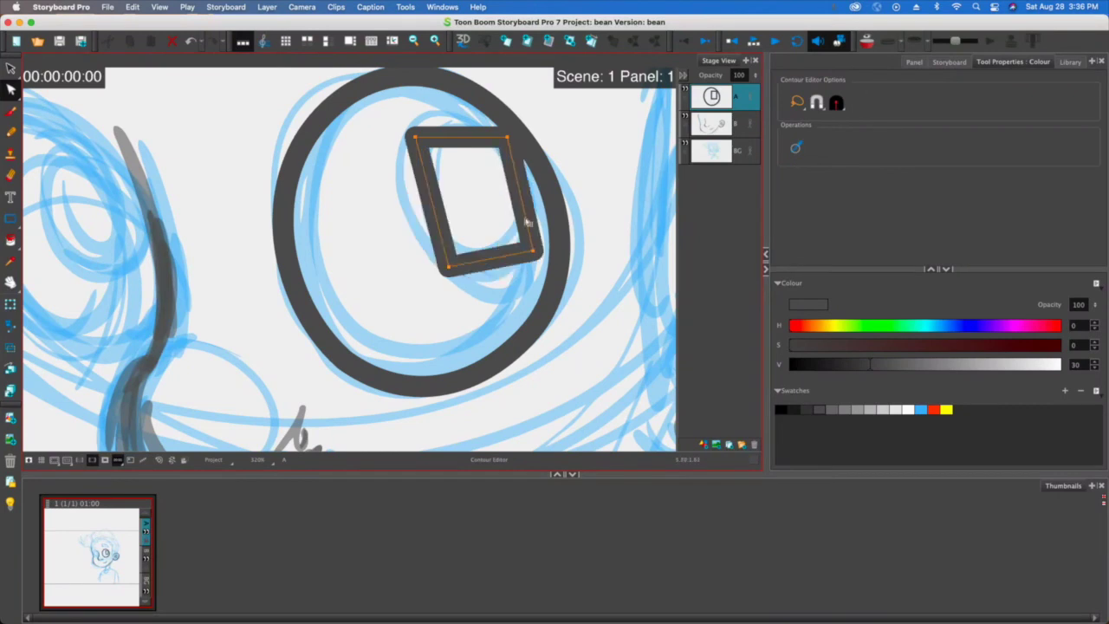
left_click_drag(507, 136, 506, 127)
left_click_drag(414, 130, 456, 102)
- Bend the pupil shape's two long sides and lower edge outward into curves
left_click_drag(427, 204, 421, 201)
left_click_drag(489, 259, 507, 285)
left_click_drag(522, 212, 541, 192)
- Adjust the pupil shape's anchor points and Bezier handles to smooth it into a slanted oval, then deselect it
left_click_drag(431, 136, 429, 137)
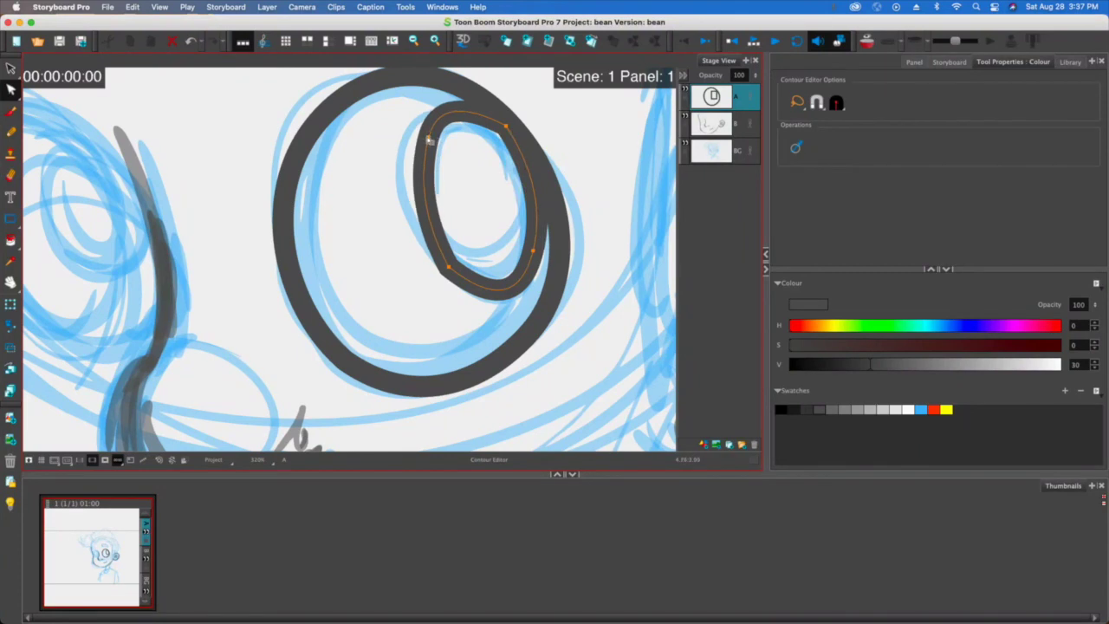
left_click_drag(416, 182, 414, 181)
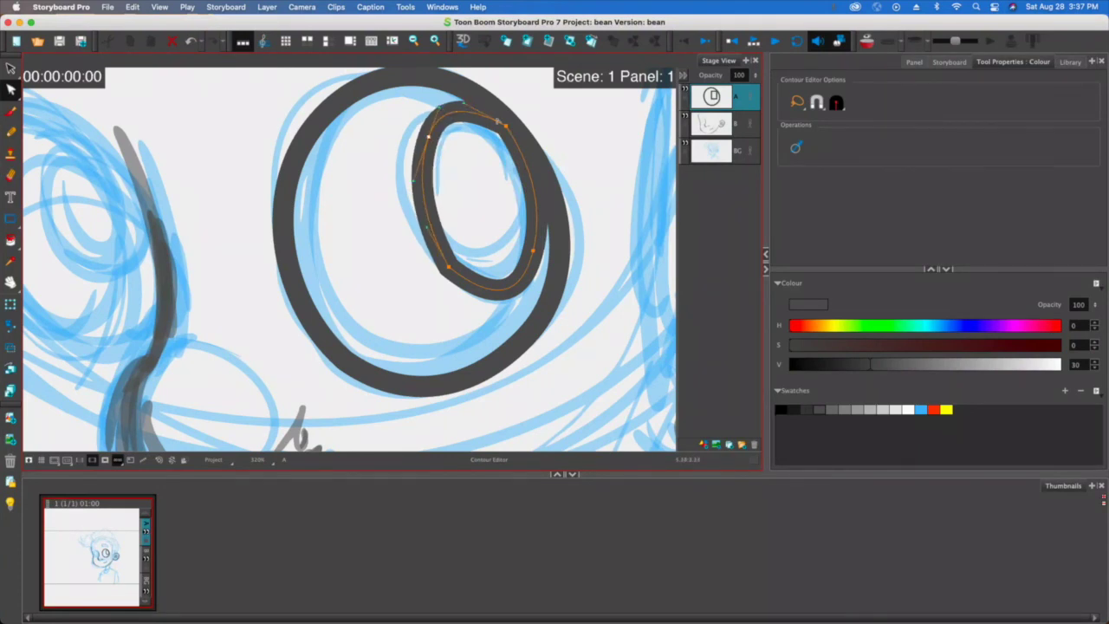
left_click(507, 128)
left_click_drag(465, 105, 483, 101)
left_click_drag(532, 251, 536, 256)
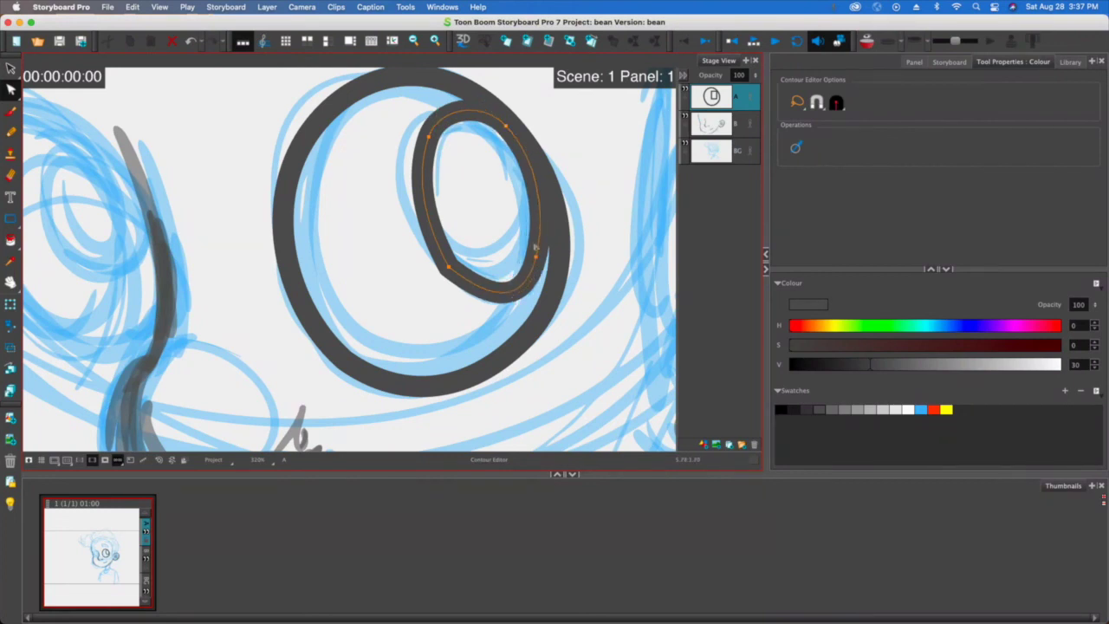
mouse_move(451, 271)
left_mouse_down()
mouse_move(483, 294)
mouse_move(470, 300)
left_mouse_up()
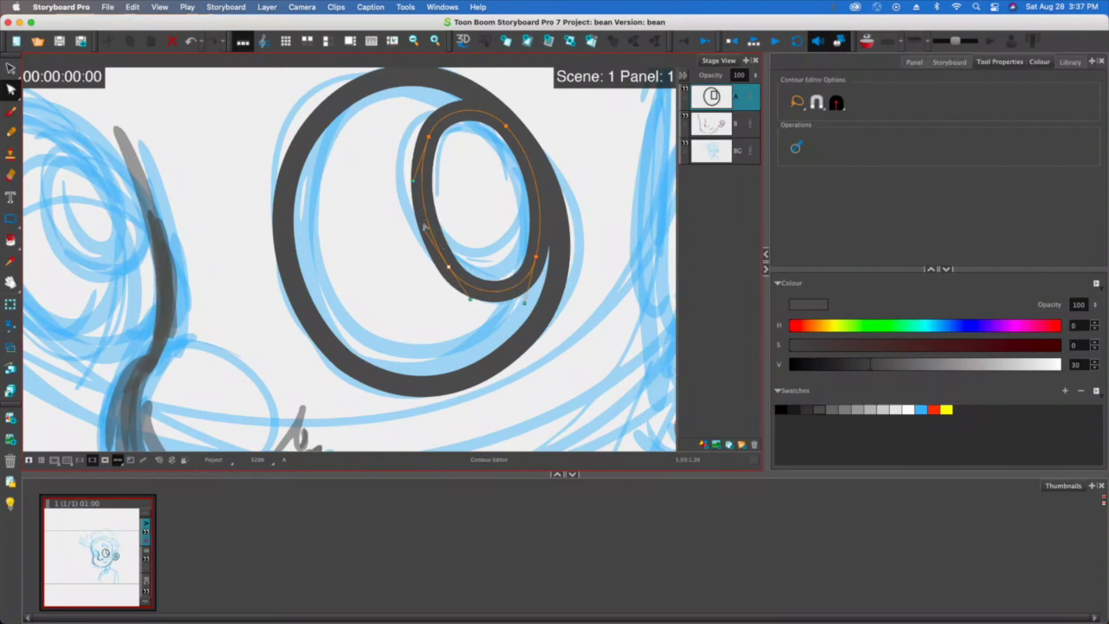
left_click(361, 207)
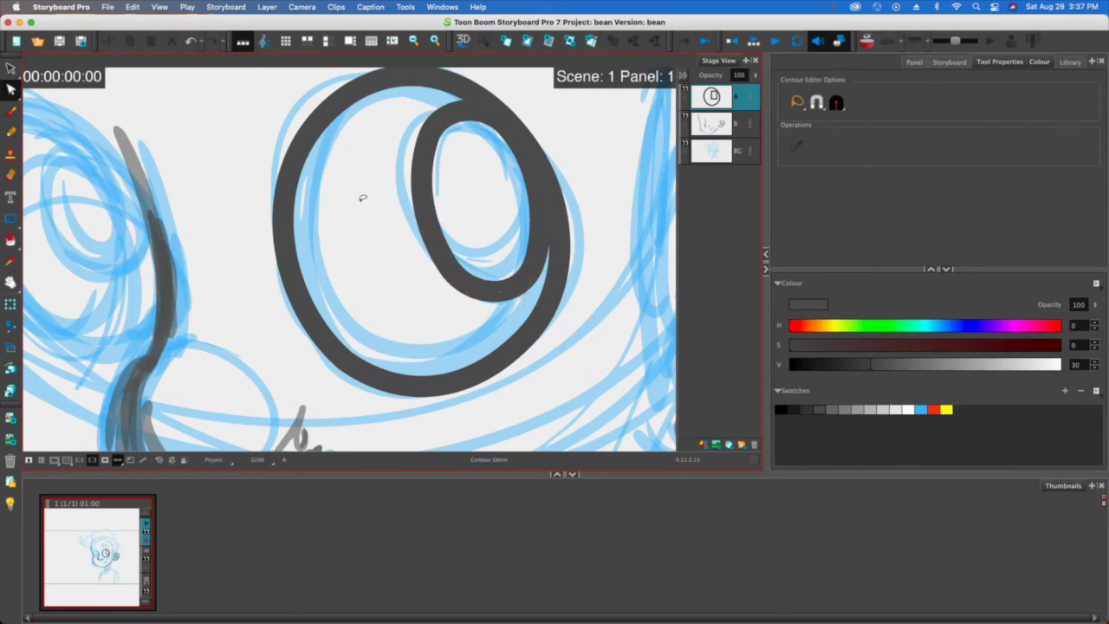
scroll(363, 198, "down", 10)
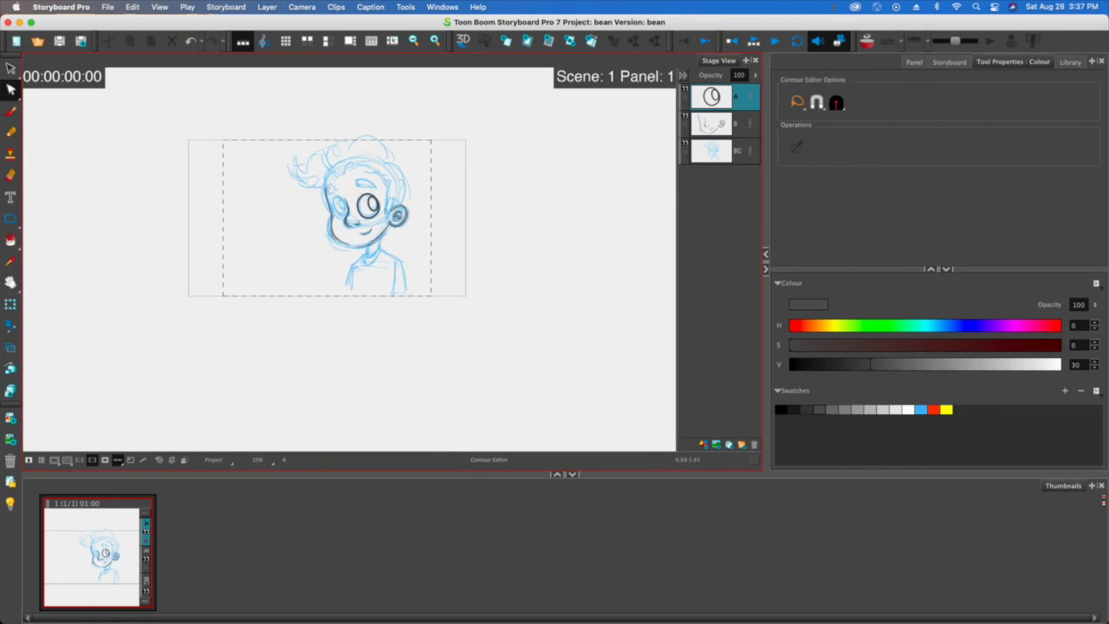
scroll(385, 208, "up", 8)
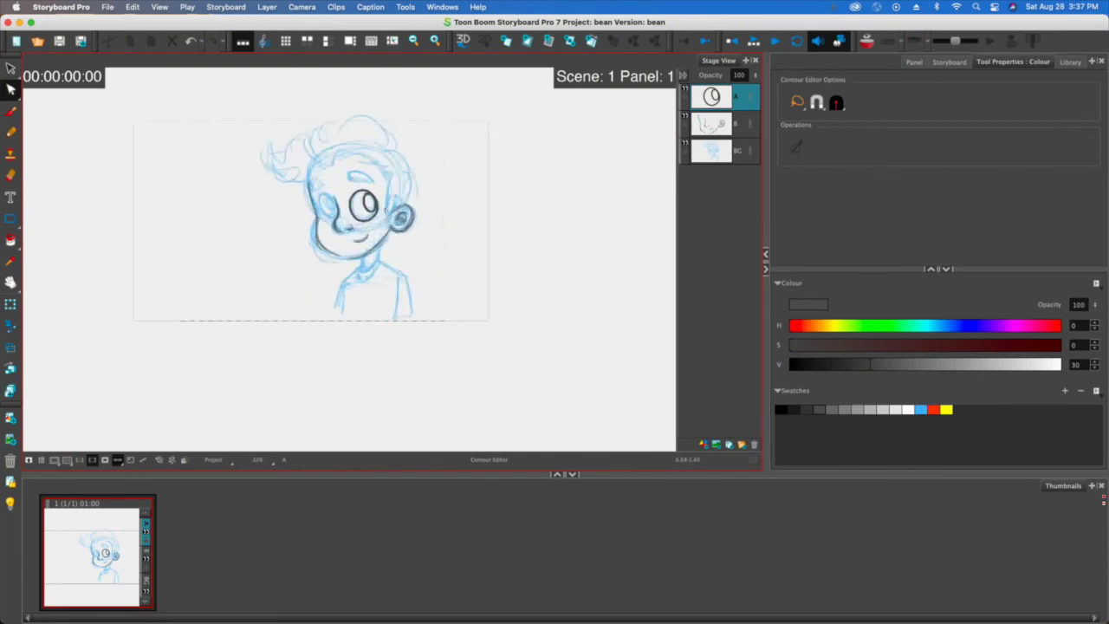